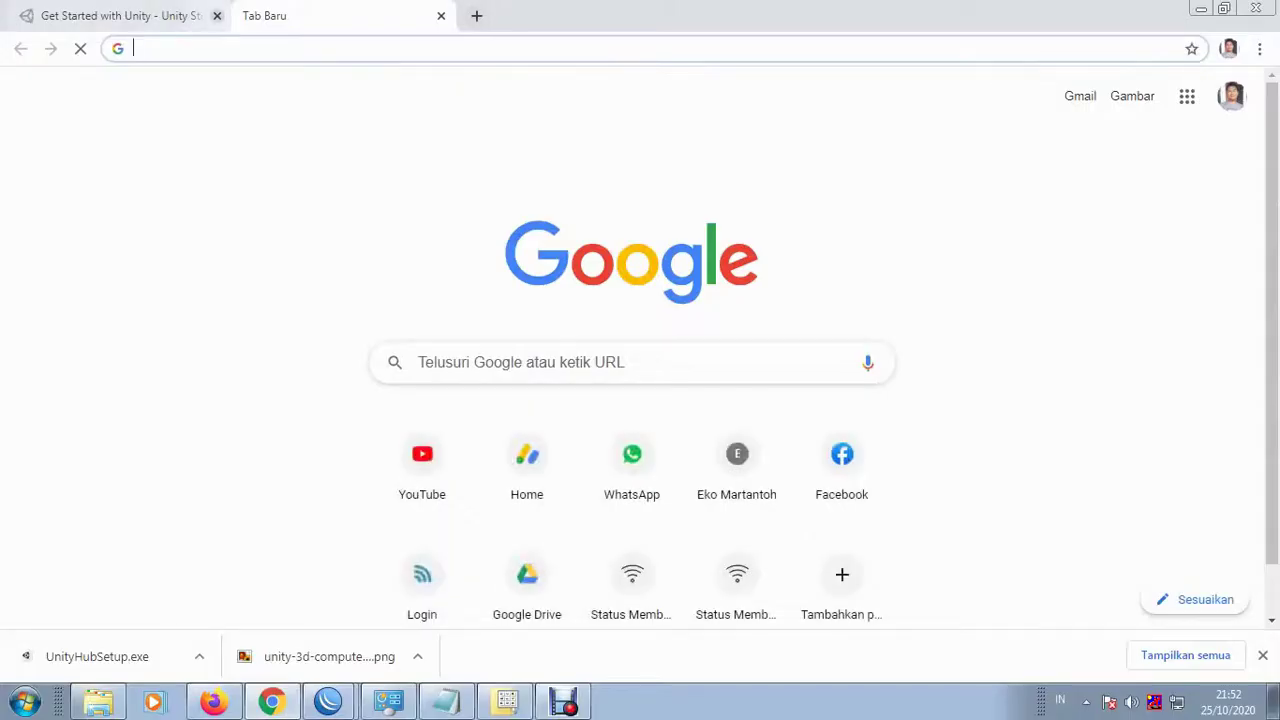
Close the leftover Unity getting-started tab in Chrome
click(217, 15)
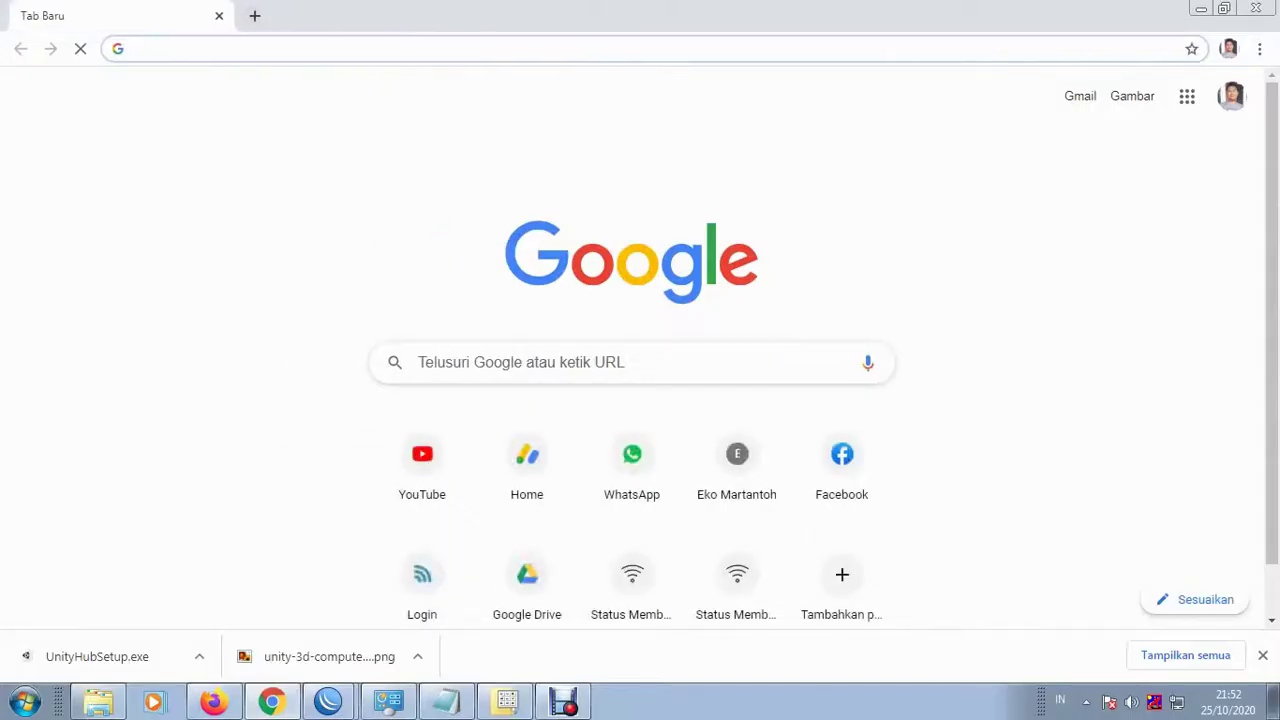
click(630, 362)
key(Escape)
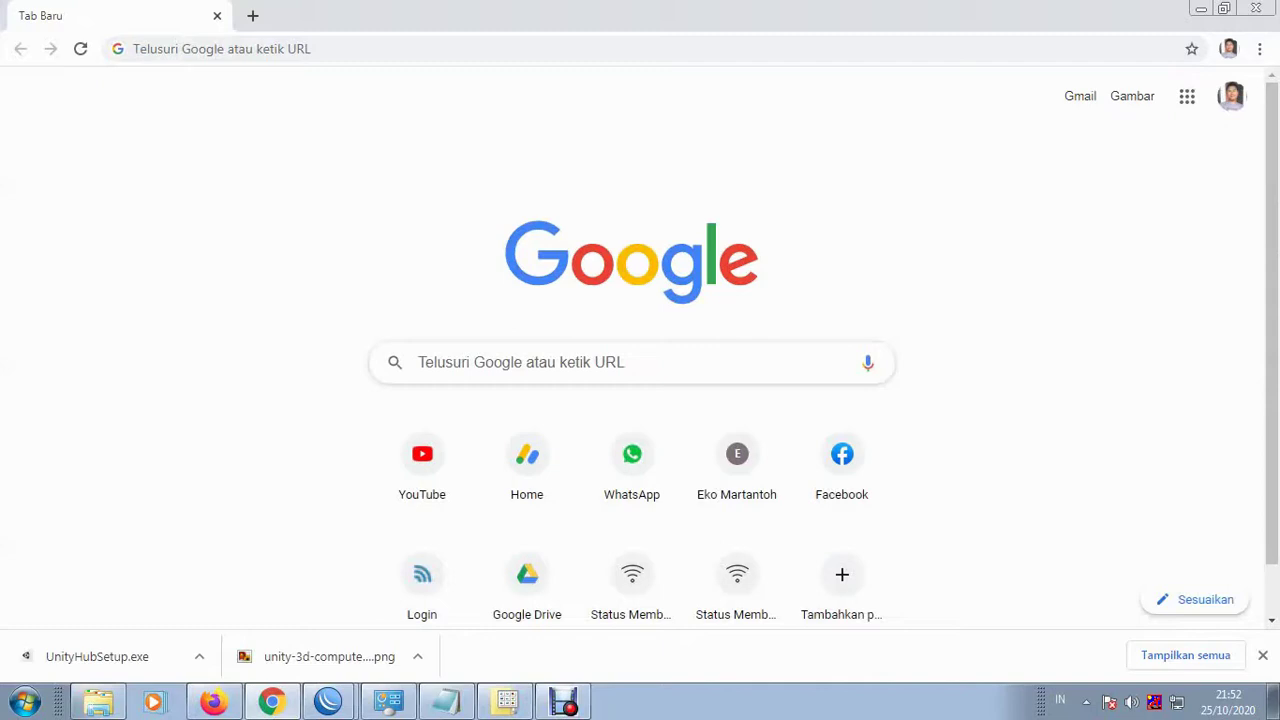
Search Google for 'unity' and open the official Unity website from the results
click(418, 362)
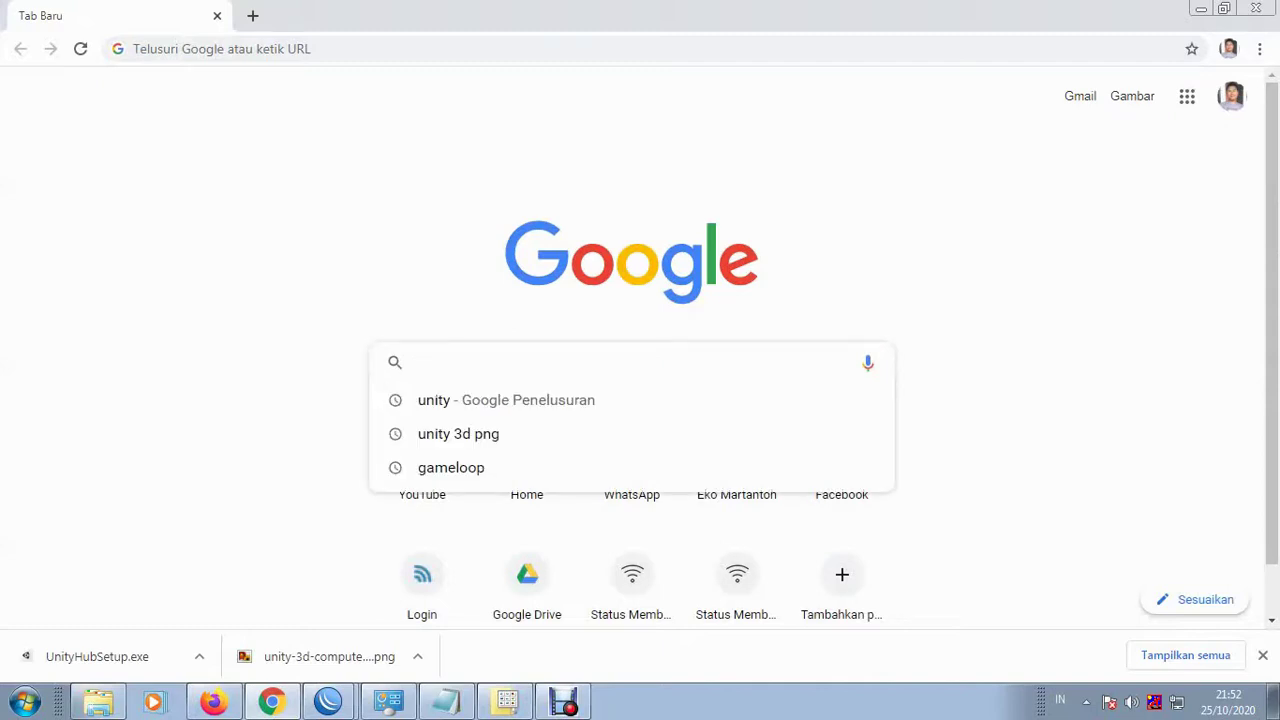
text(UN)
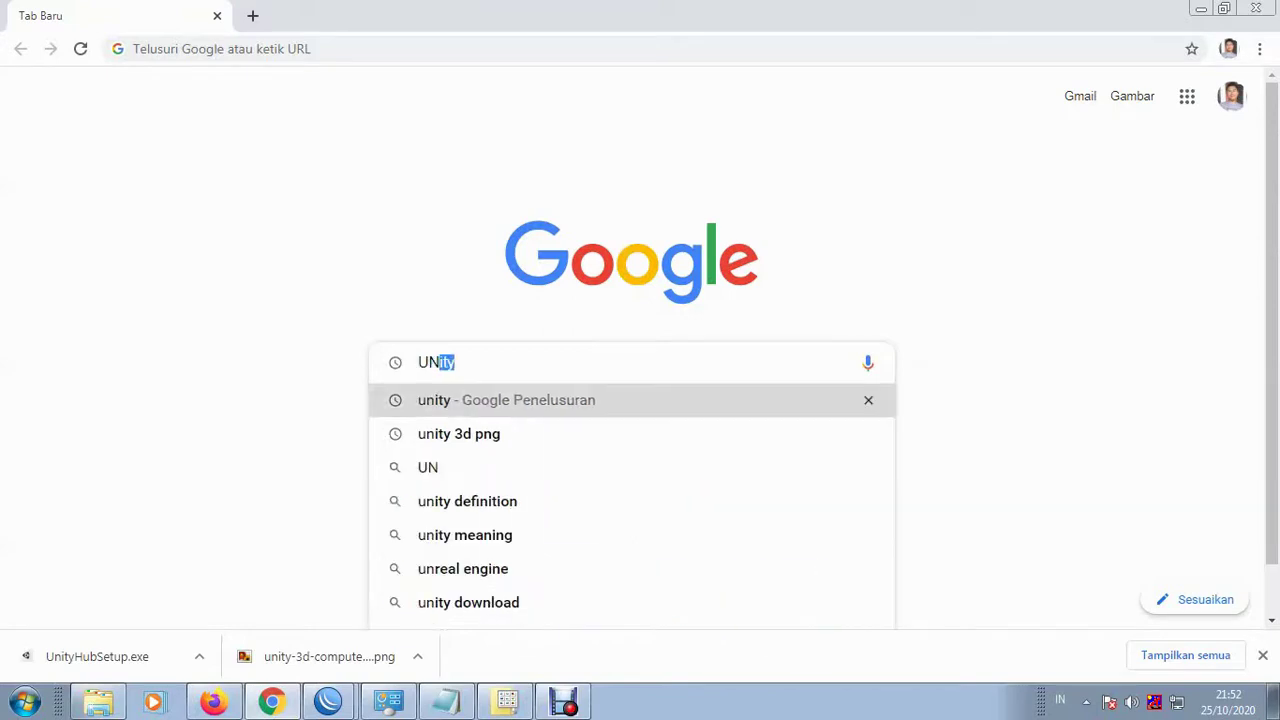
key(Return)
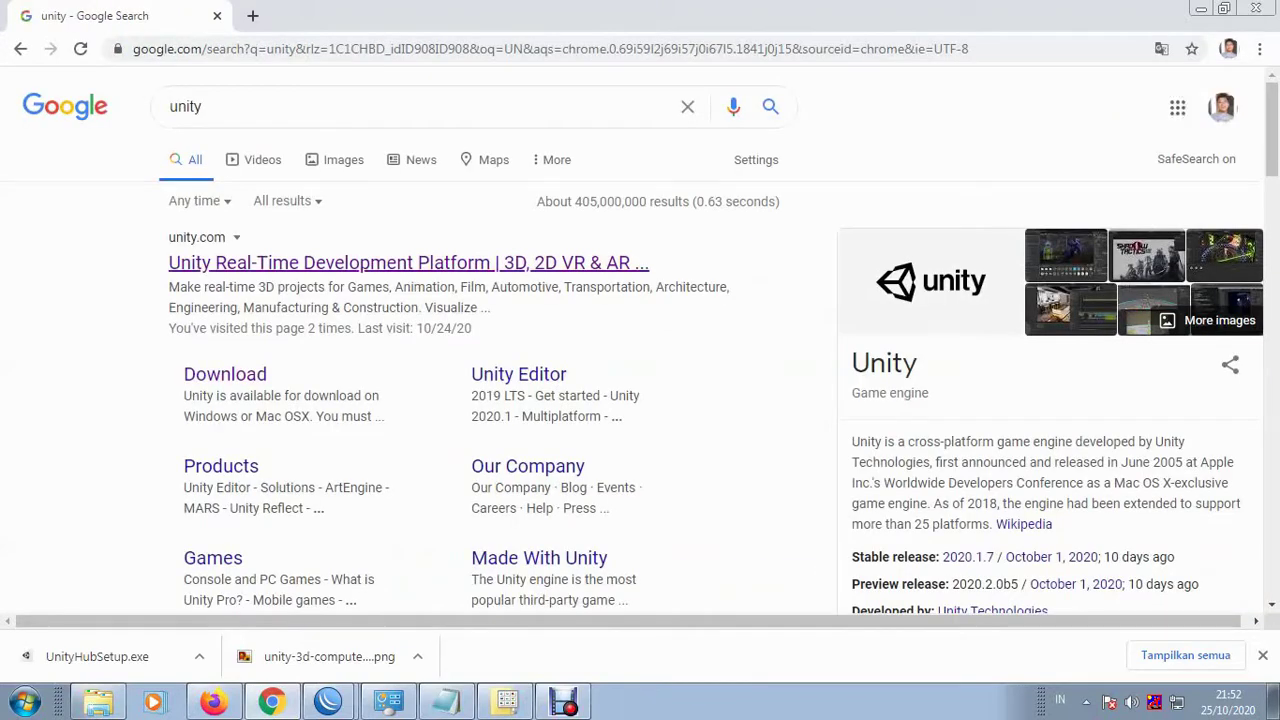
click(408, 262)
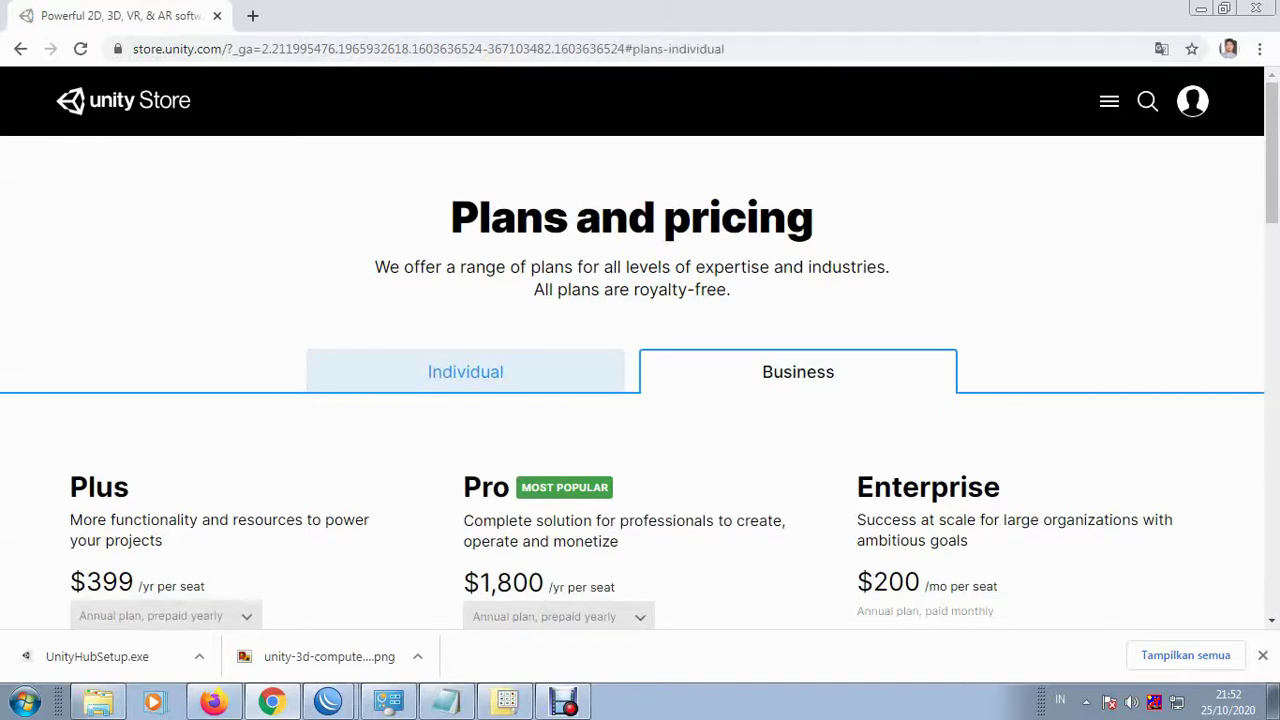
Show the Business plans on Unity's Plans and pricing page
click(811, 372)
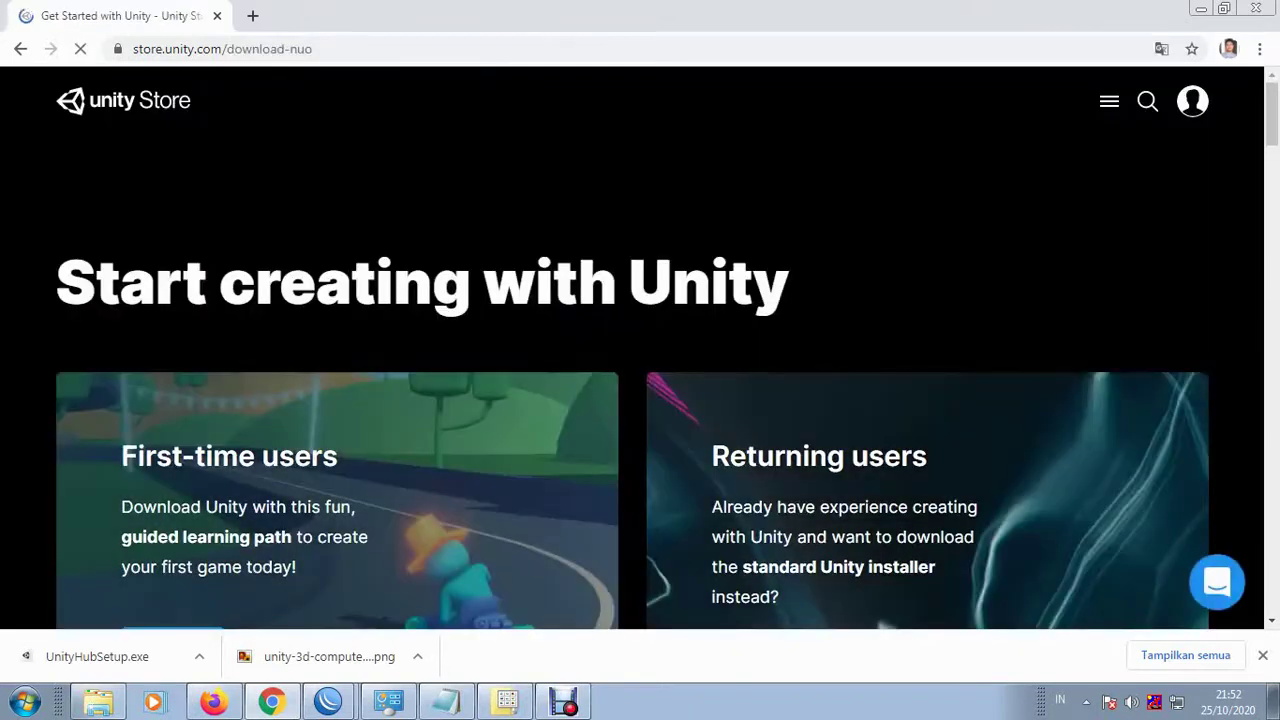
Read through and agree to the download terms, then run the downloaded UnityHubSetup.exe
scroll(756, 463, down, 2)
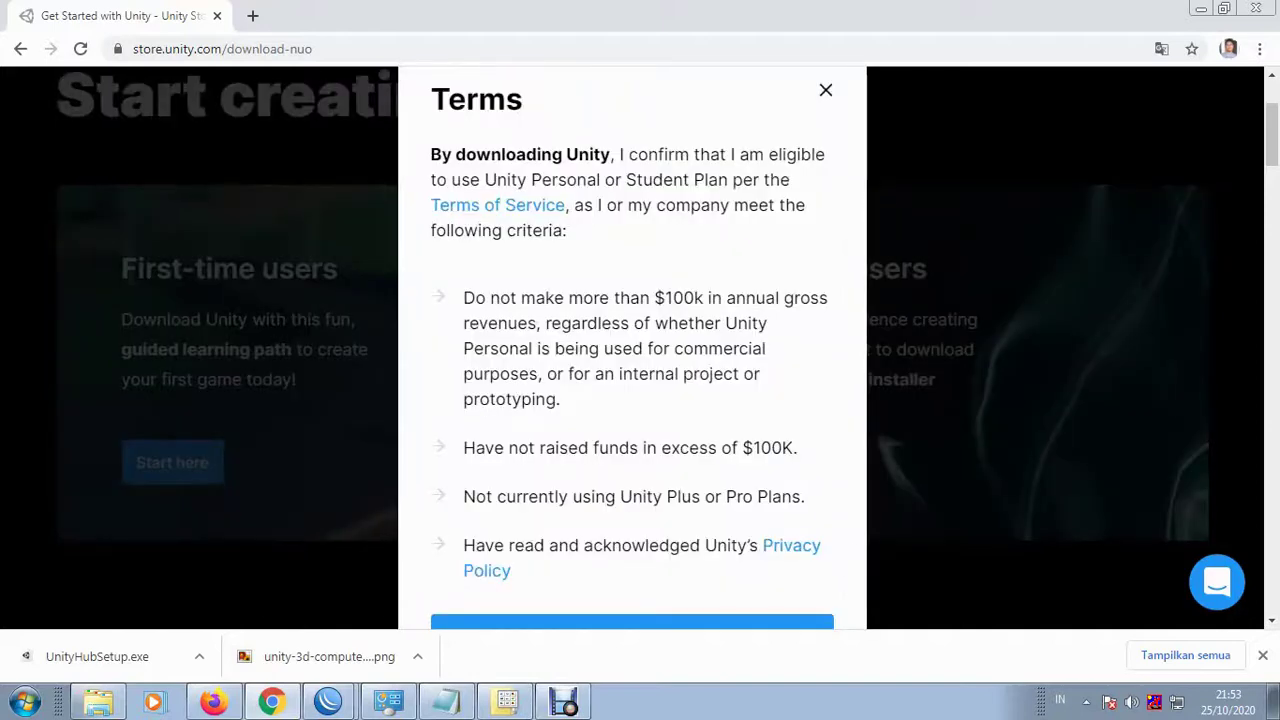
scroll(632, 350, down, 2)
click(632, 449)
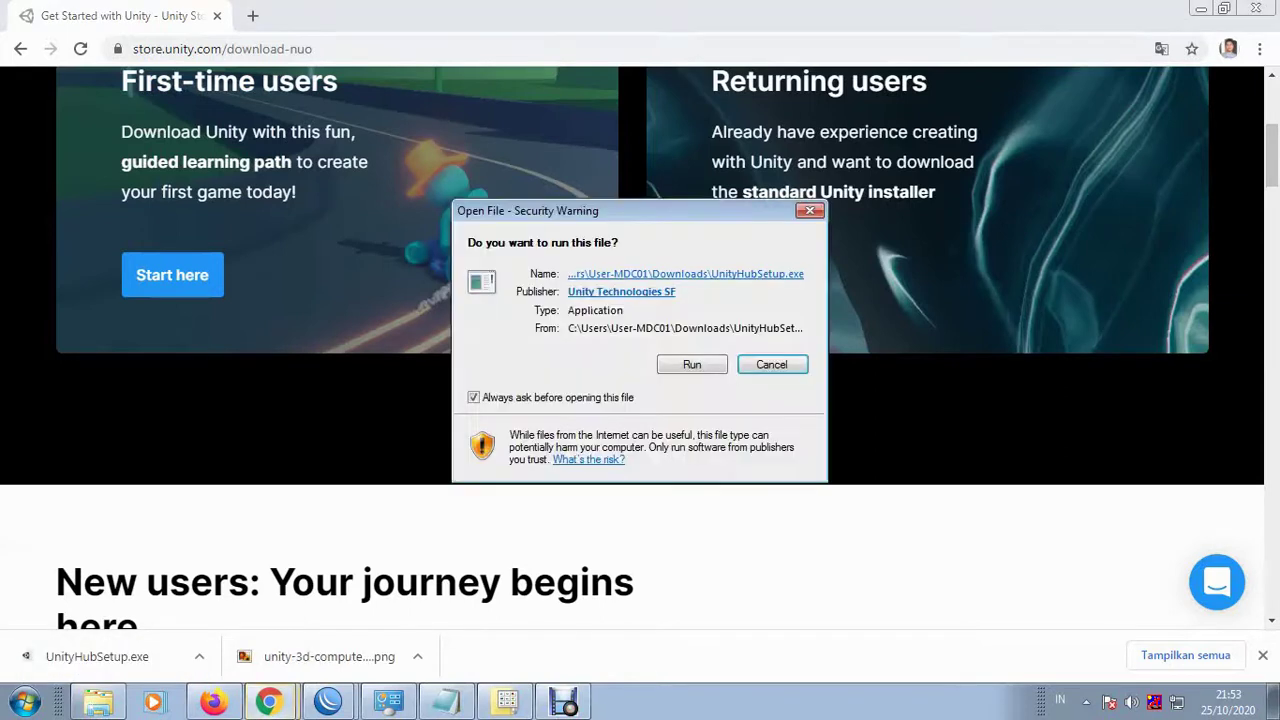
key(alt+r)
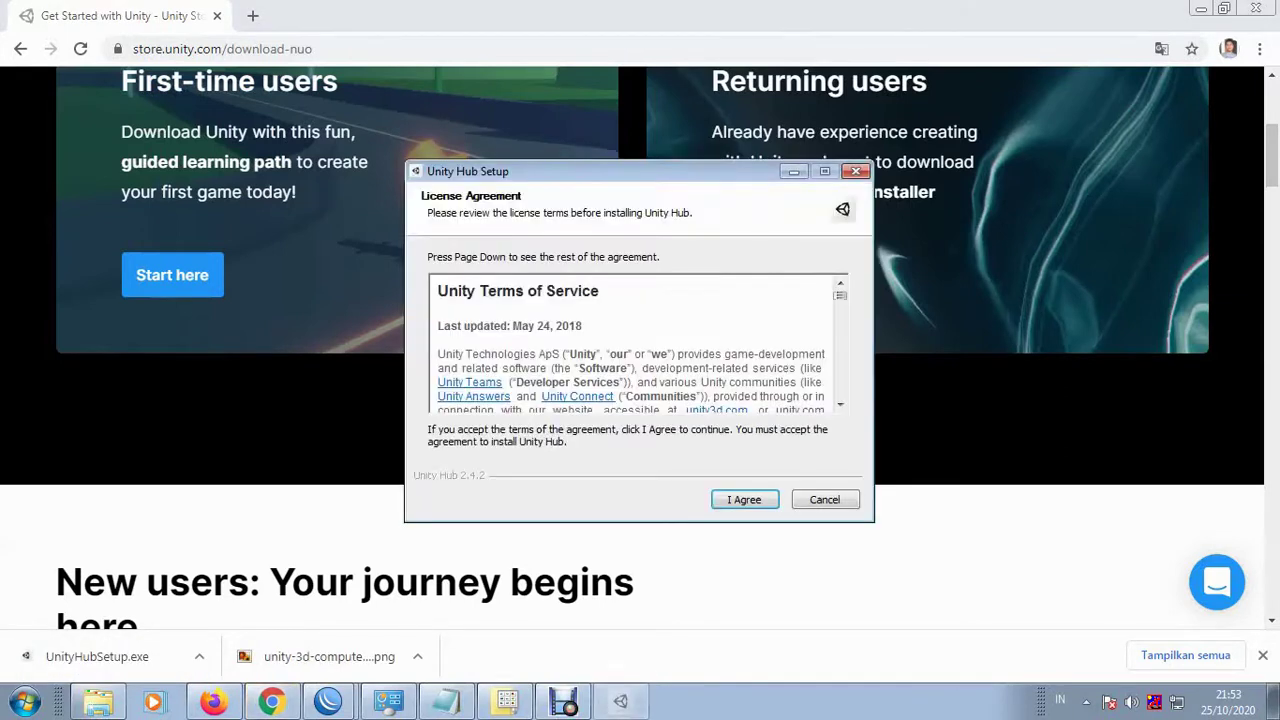
Accept the licence, install Unity Hub 2.4.2 into the default C:\Program Files\Unity Hub folder, and launch it
key(Return)
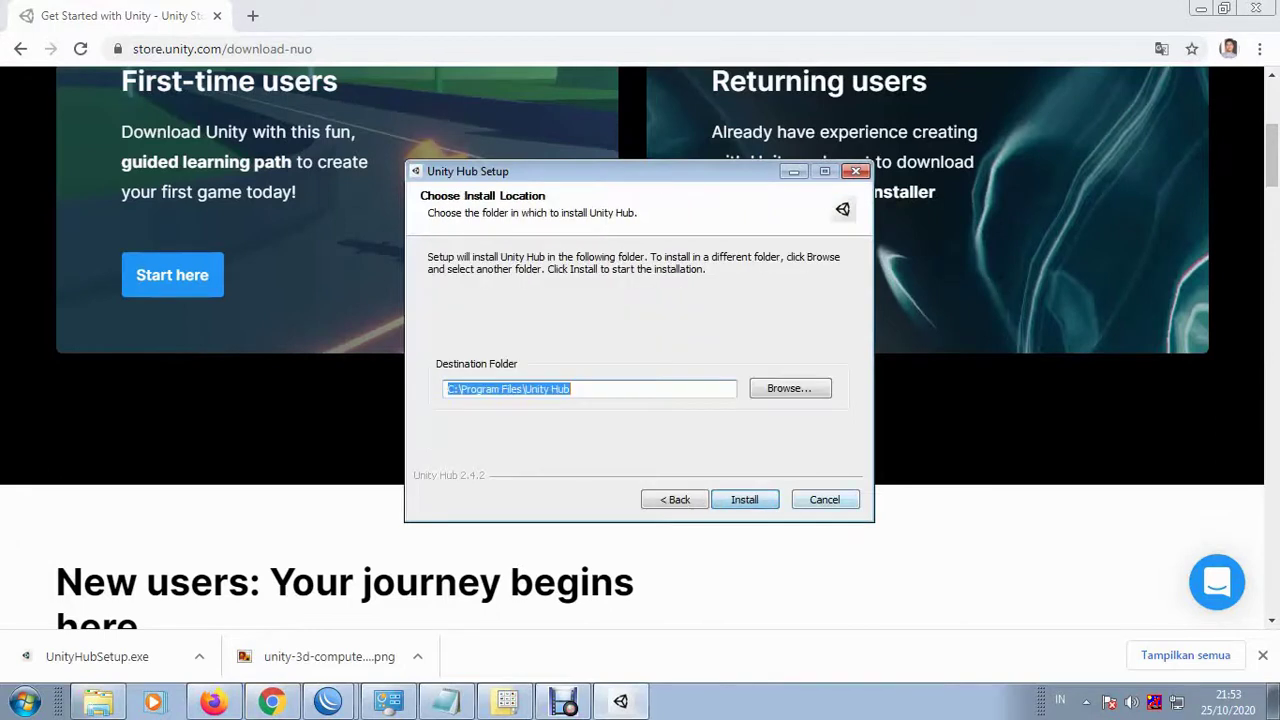
key(Return)
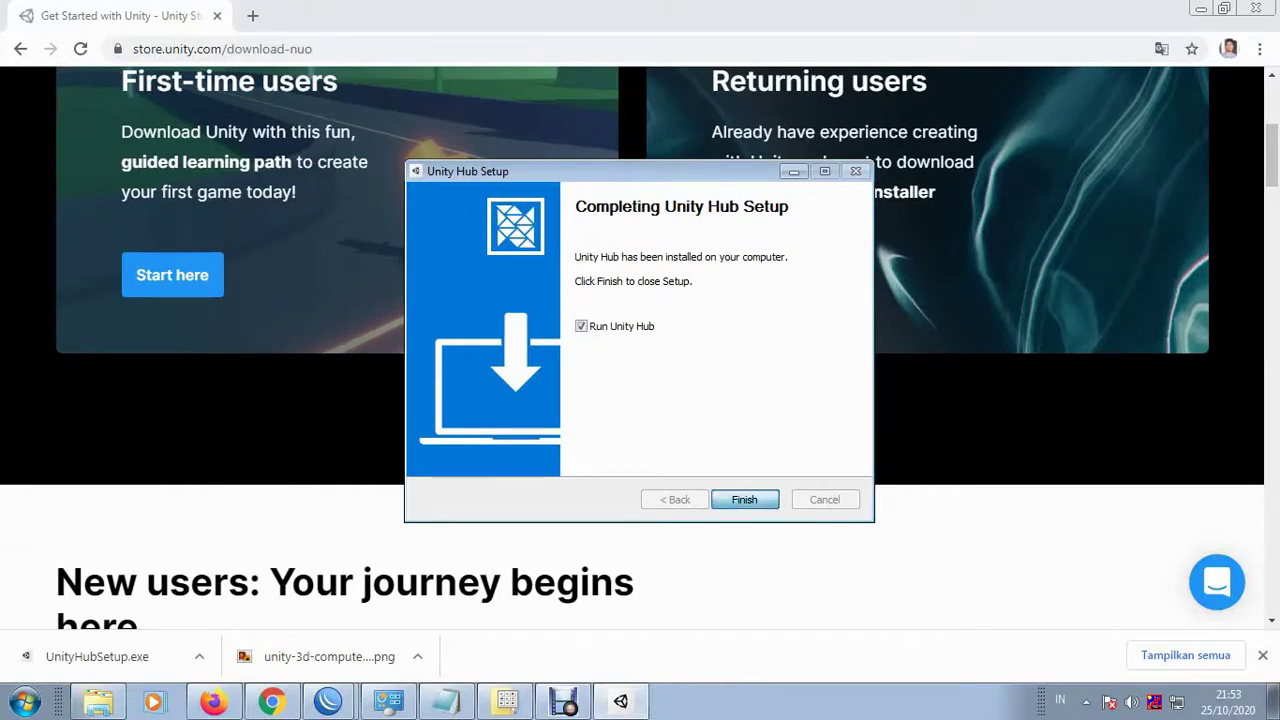
click(744, 499)
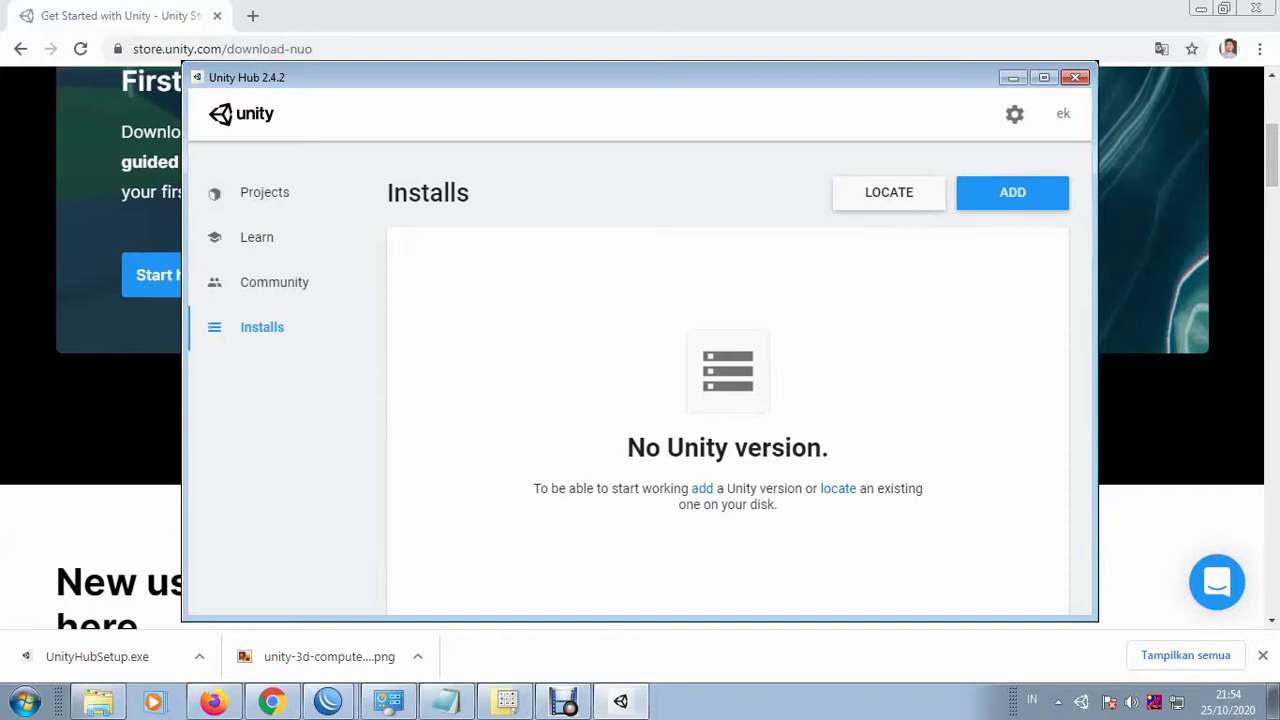
Glance at the account menu on the empty Installs page, then bring up the Add Unity Version dialog
click(1063, 113)
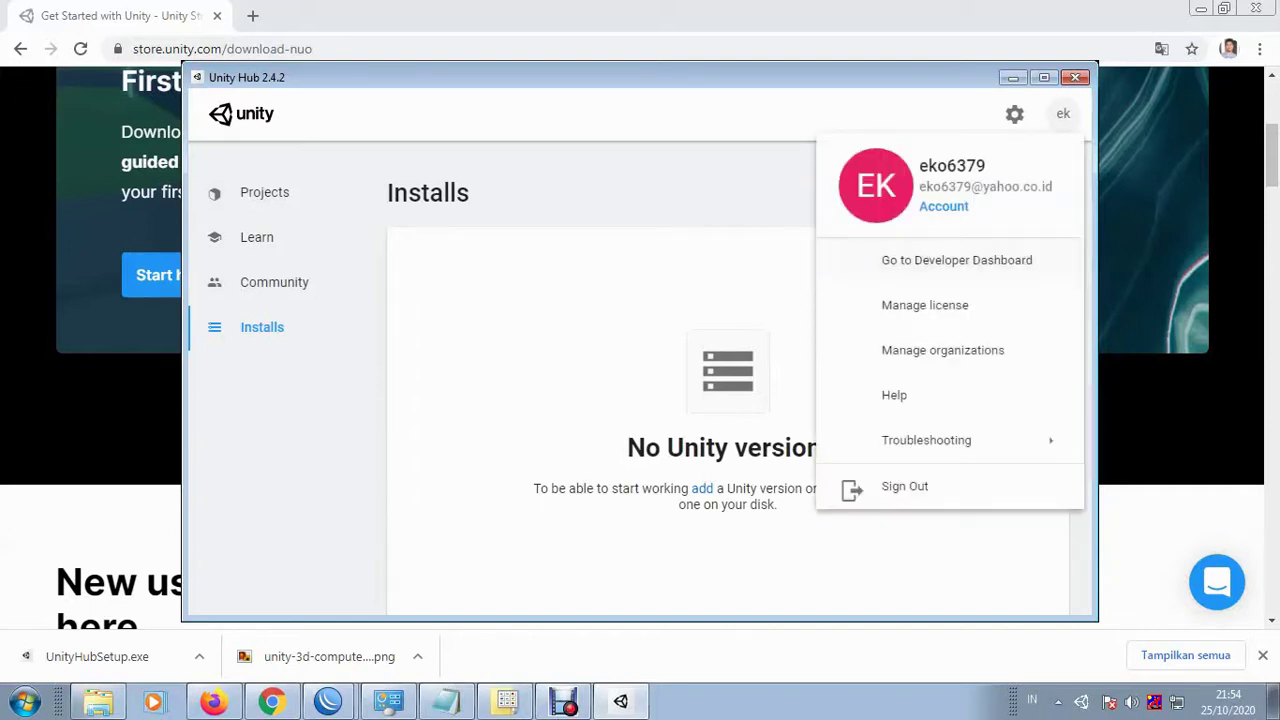
click(848, 489)
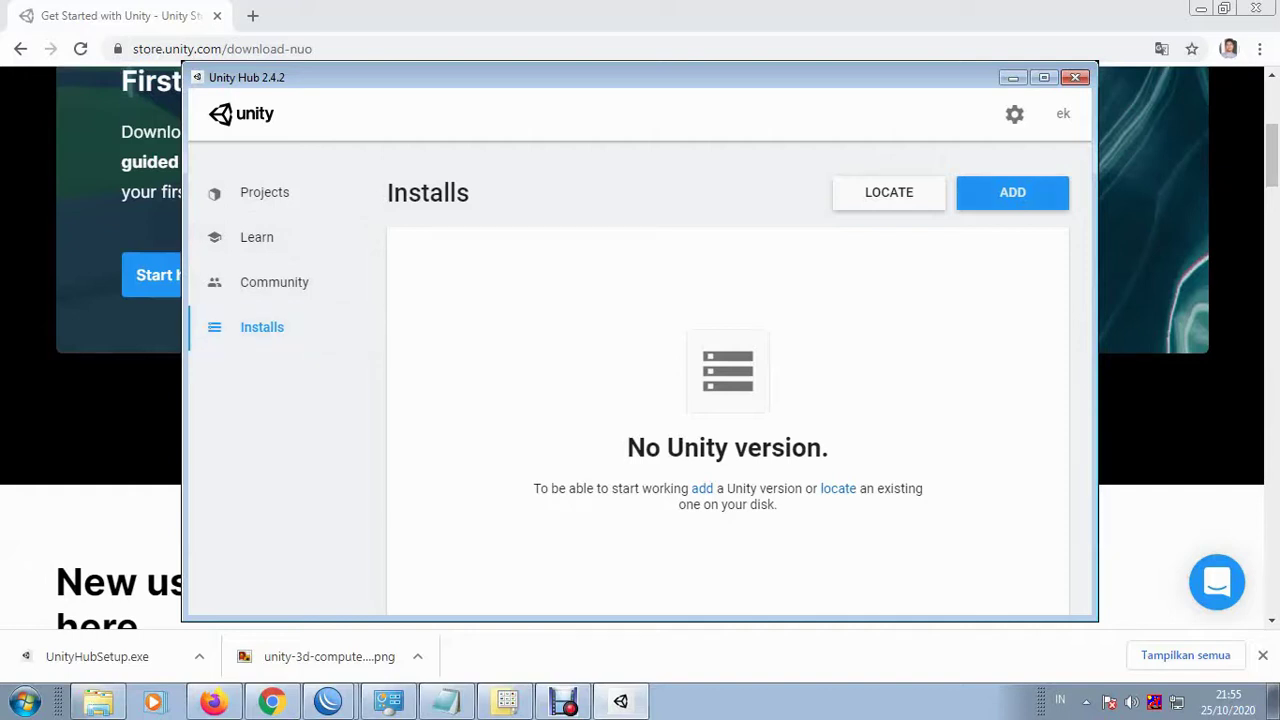
click(1012, 192)
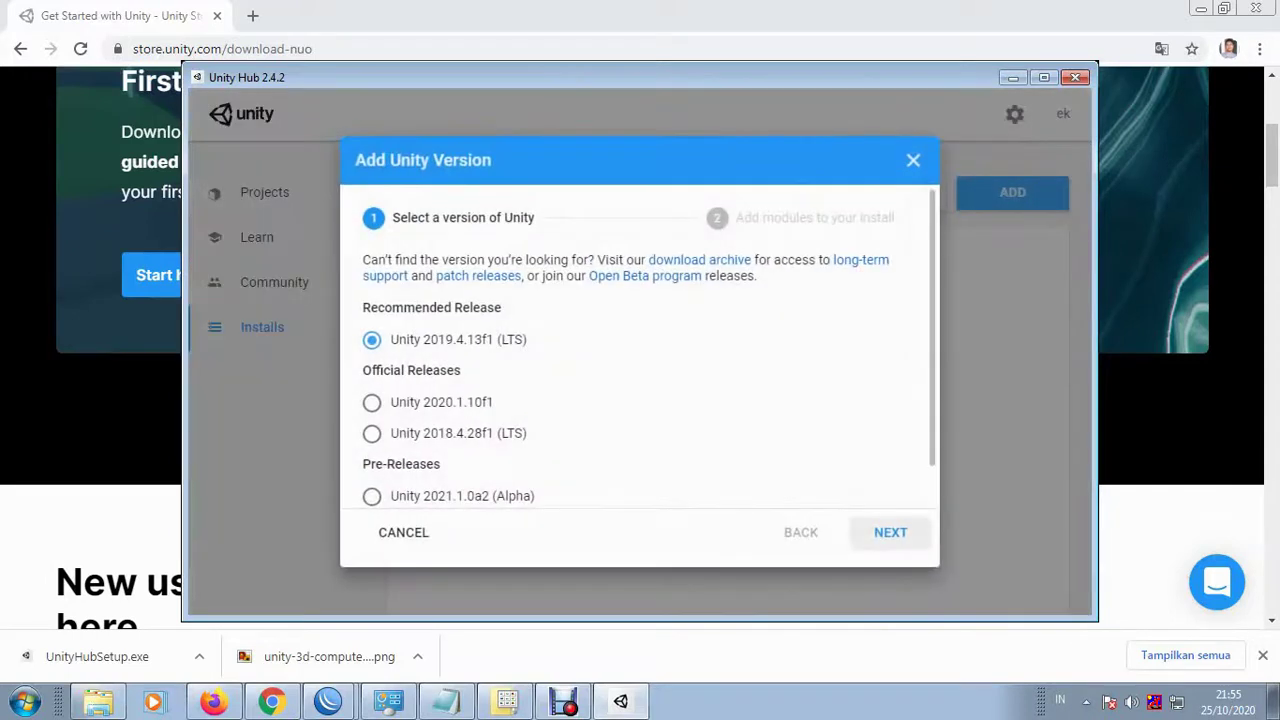
Review the release list and continue with the recommended Unity 2019.4.13f1 (LTS)
scroll(649, 347, down, 1)
scroll(649, 346, up, 1)
scroll(640, 380, down, 1)
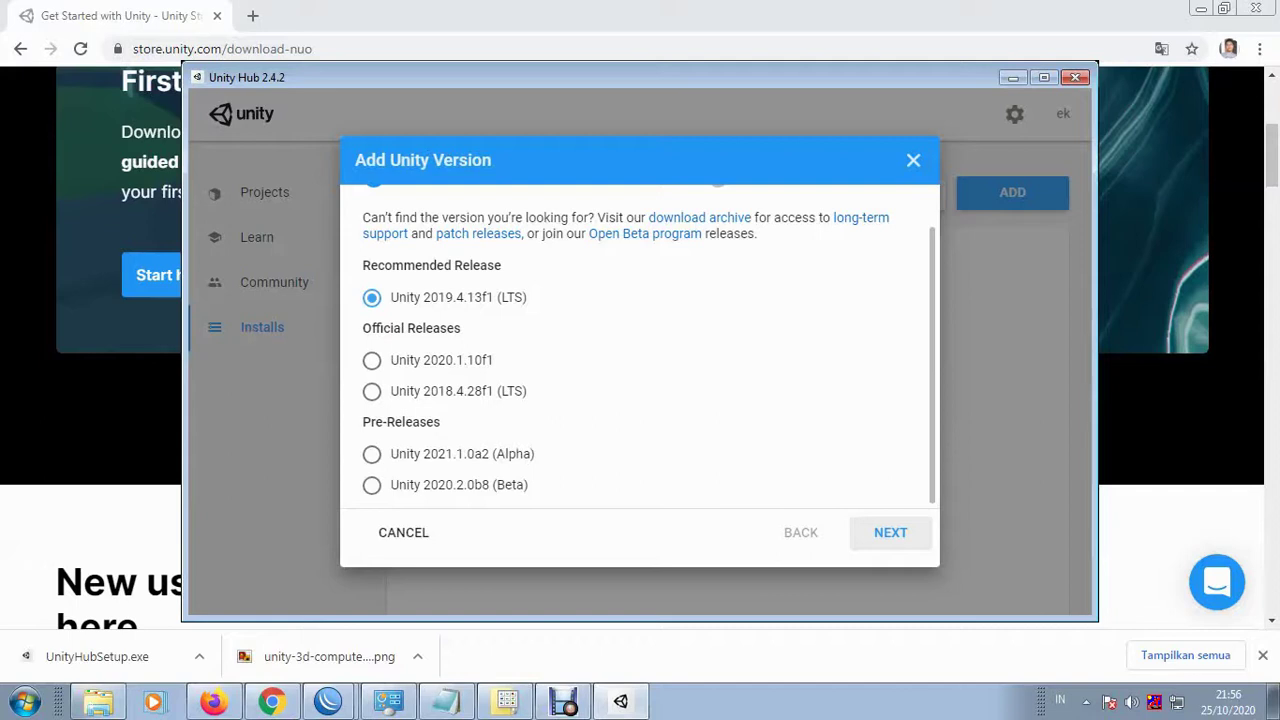
scroll(648, 346, up, 1)
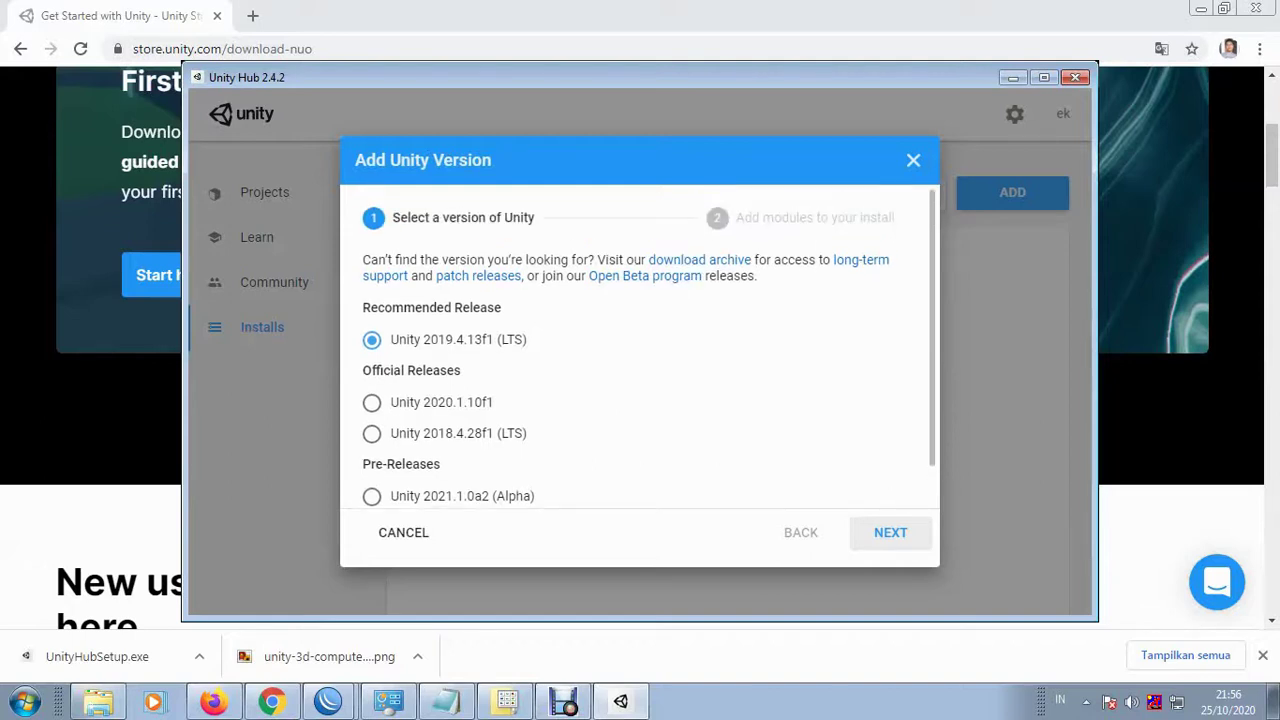
click(890, 532)
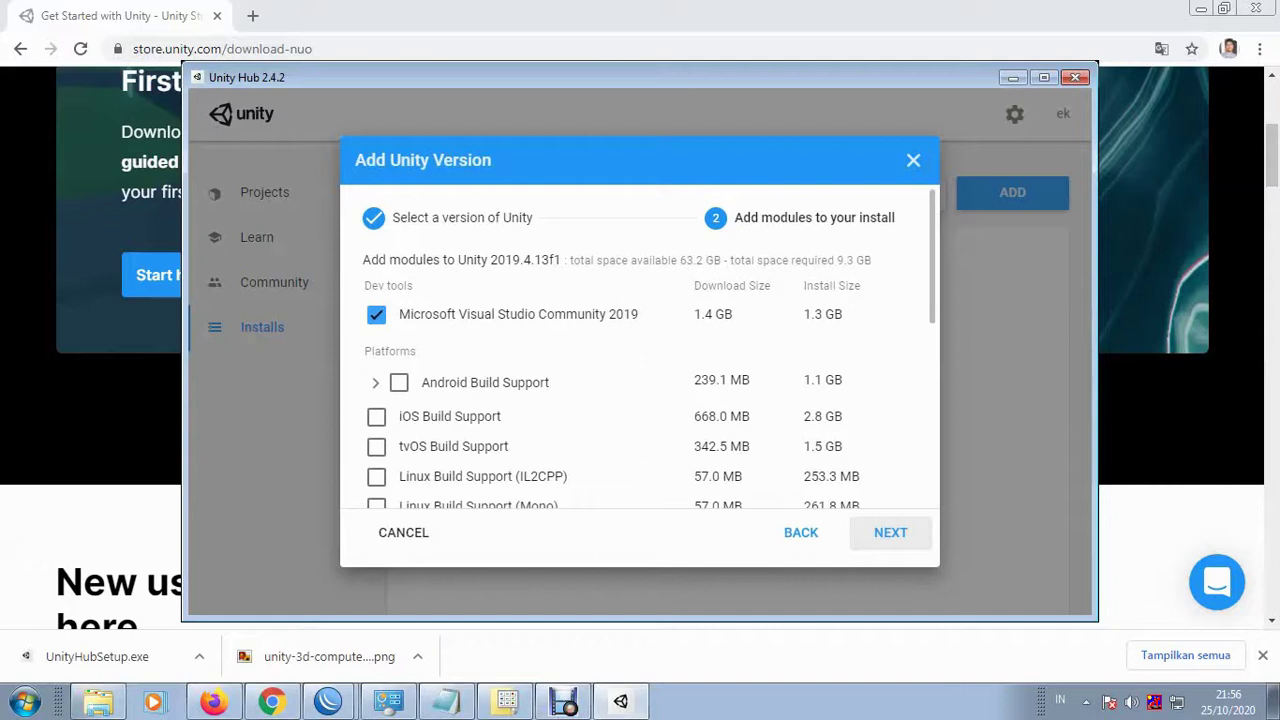
Tick Android build support with its tools
scroll(649, 347, down, 2)
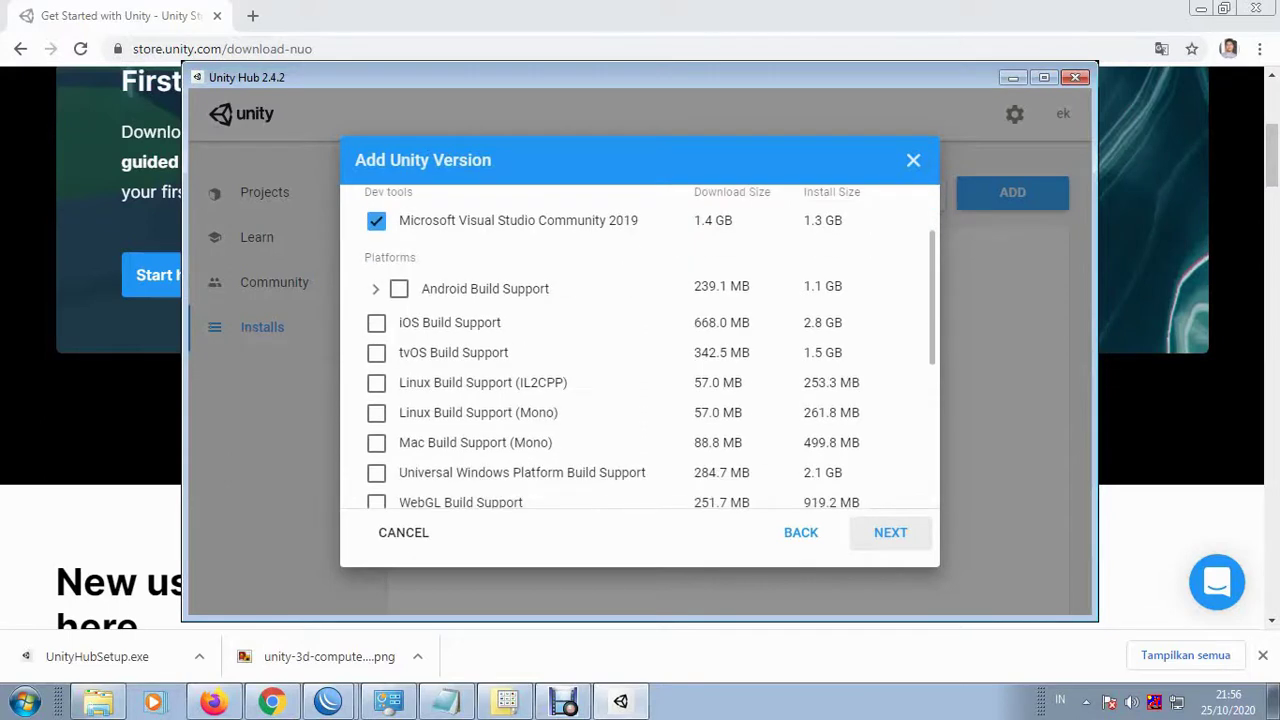
click(399, 288)
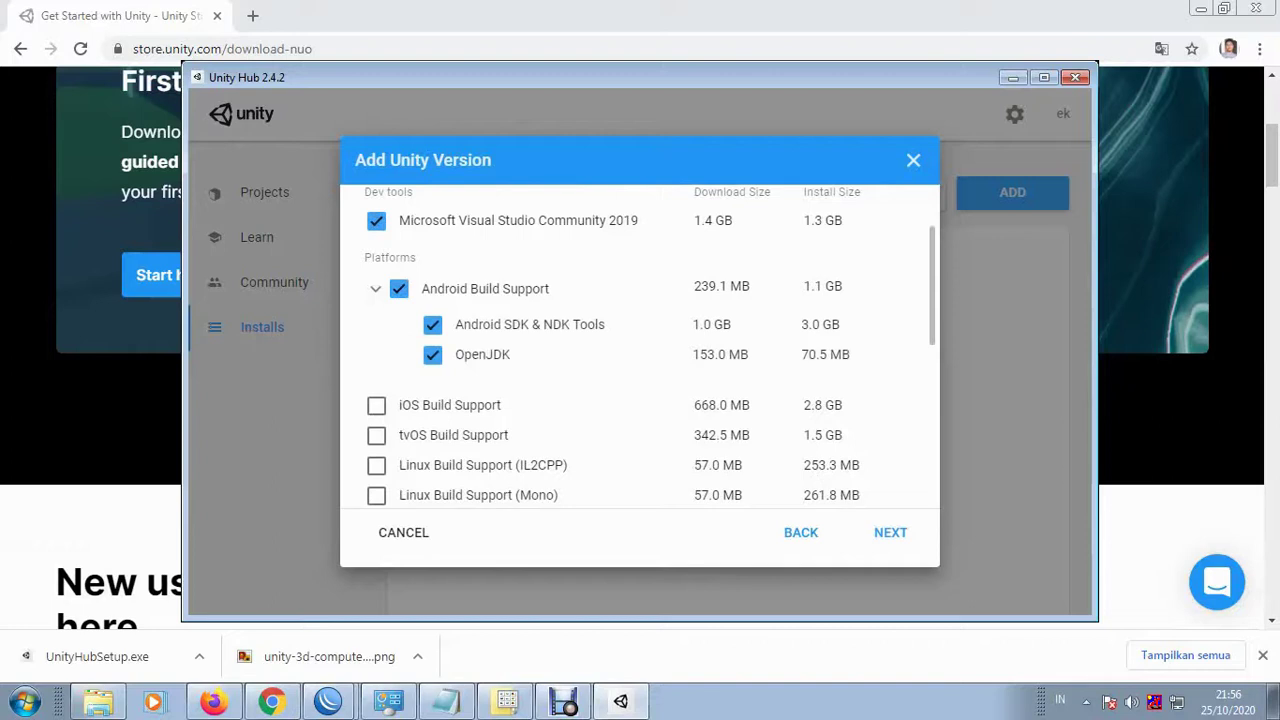
scroll(649, 350, down, 1)
scroll(649, 350, down, 1)
scroll(649, 350, down, 1)
scroll(649, 350, up, 3)
scroll(649, 350, down, 1)
scroll(649, 350, down, 2)
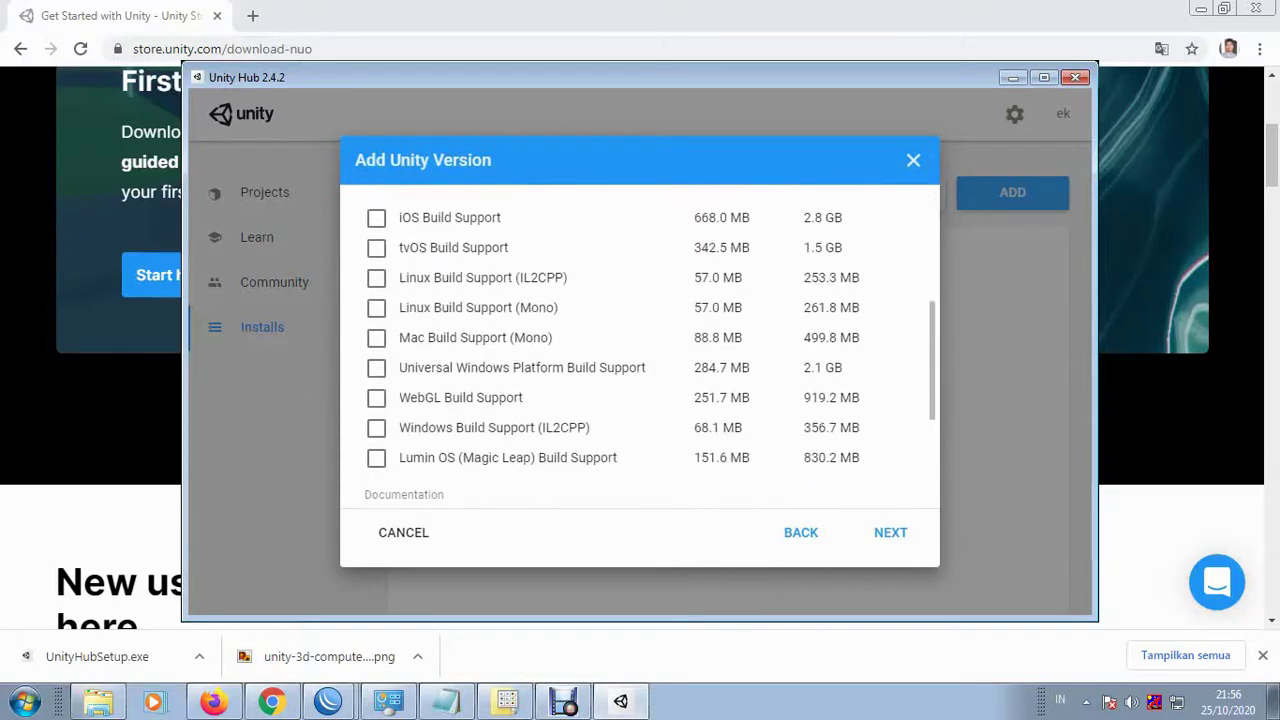
scroll(649, 350, down, 3)
scroll(649, 350, up, 1)
scroll(649, 350, up, 2)
scroll(649, 350, up, 2)
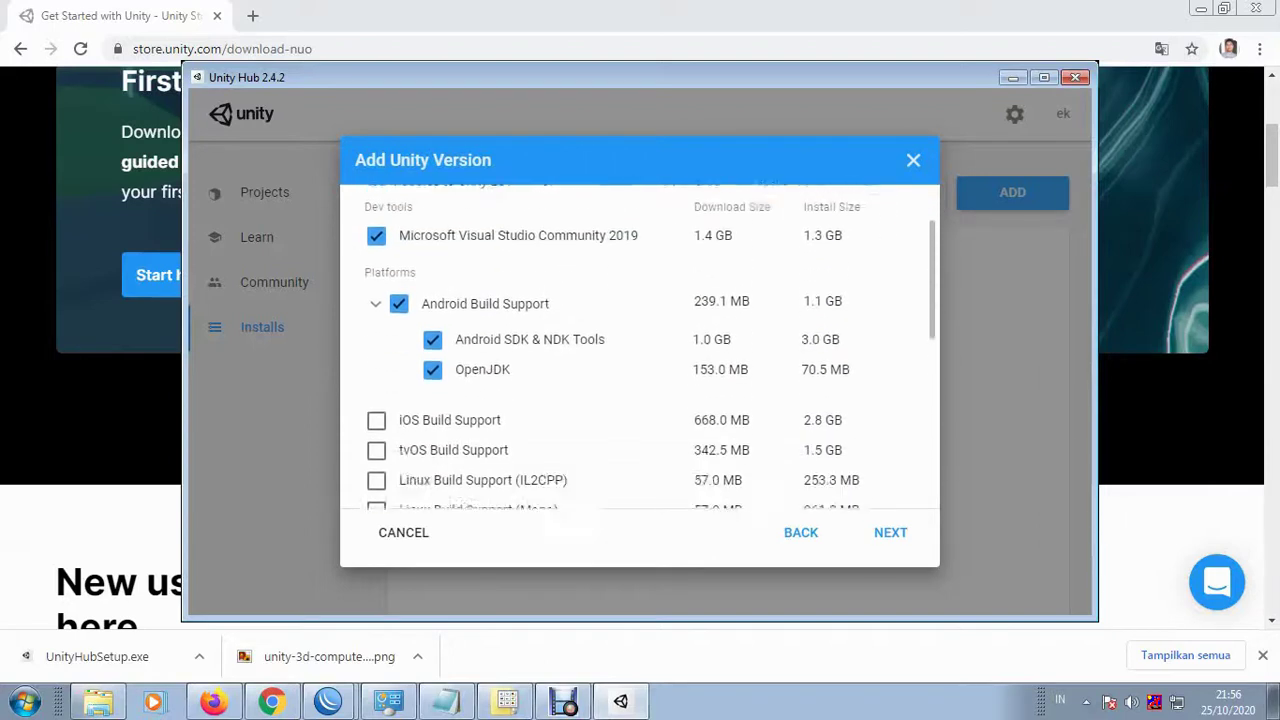
scroll(649, 350, down, 1)
Tick iOS, tvOS, Linux IL2CPP and Mono, Mac, UWP, WebGL, Windows IL2CPP and Lumin OS build support
click(376, 289)
click(376, 319)
click(376, 349)
click(376, 379)
click(376, 409)
scroll(376, 400, down, 1)
click(376, 345)
click(376, 375)
click(376, 405)
click(376, 436)
Expand and collapse the Android sub-options, leaving them hidden
scroll(376, 436, up, 1)
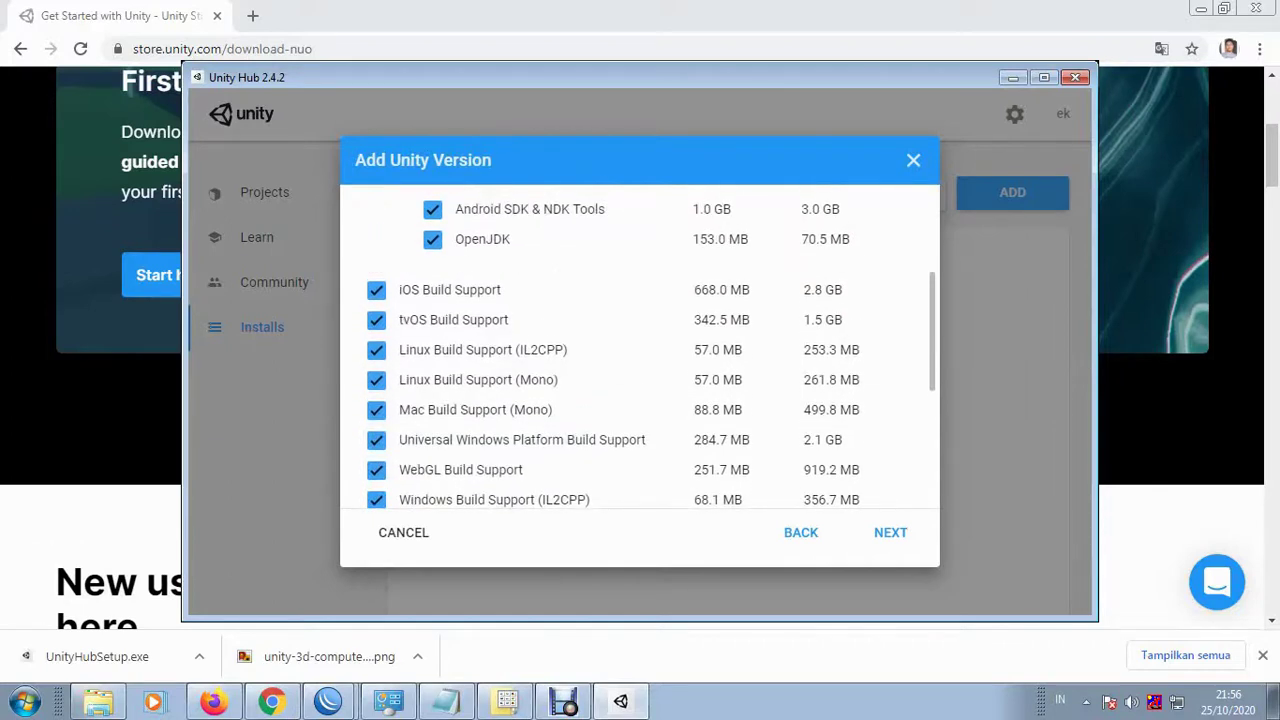
scroll(640, 350, up, 2)
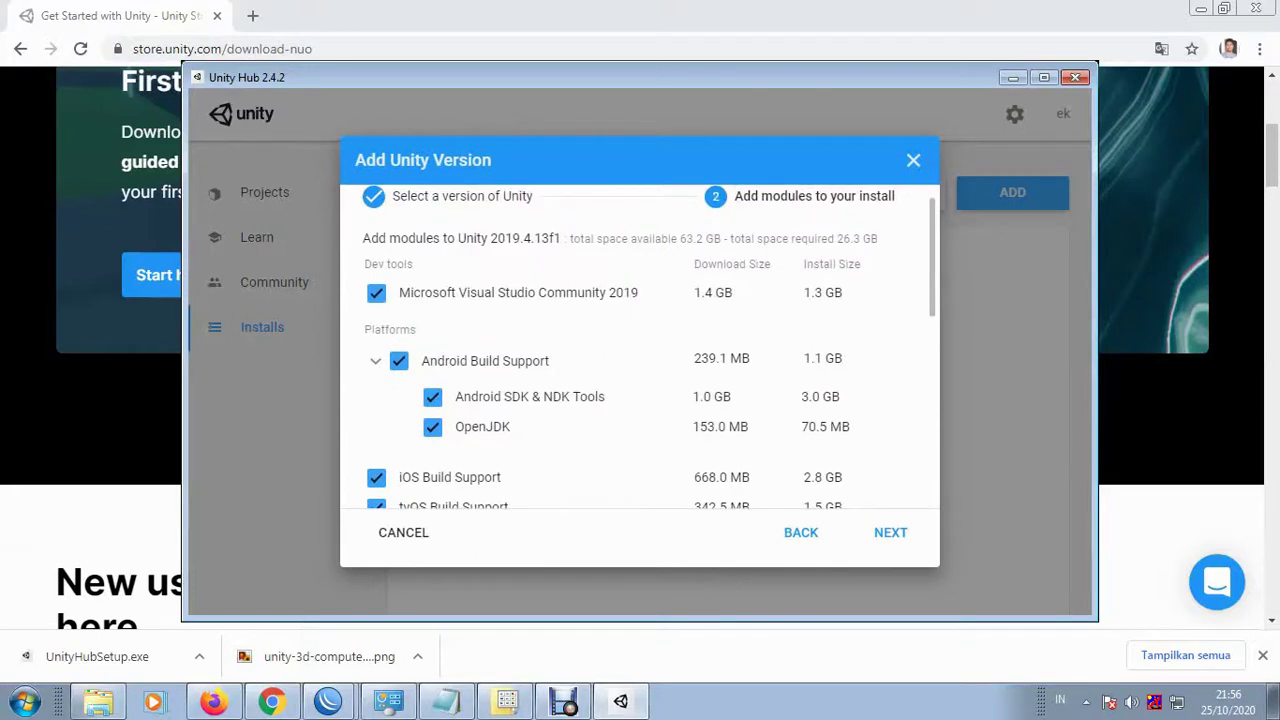
click(375, 361)
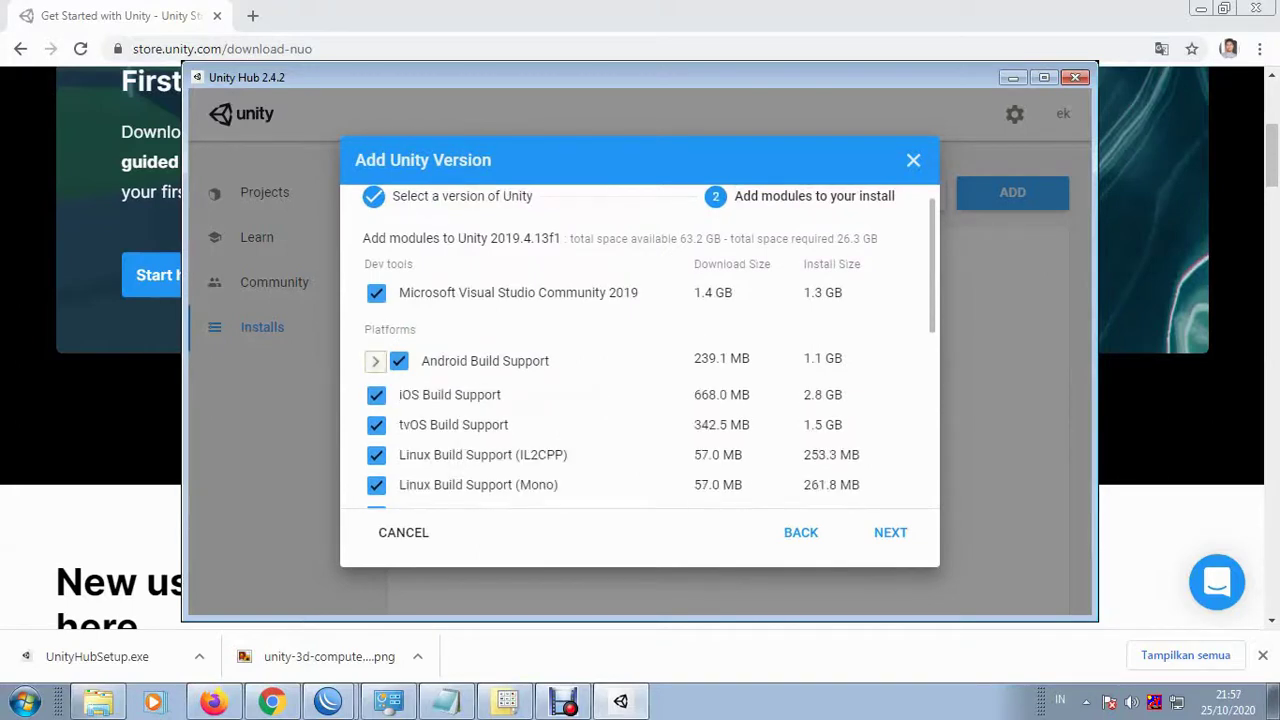
click(375, 361)
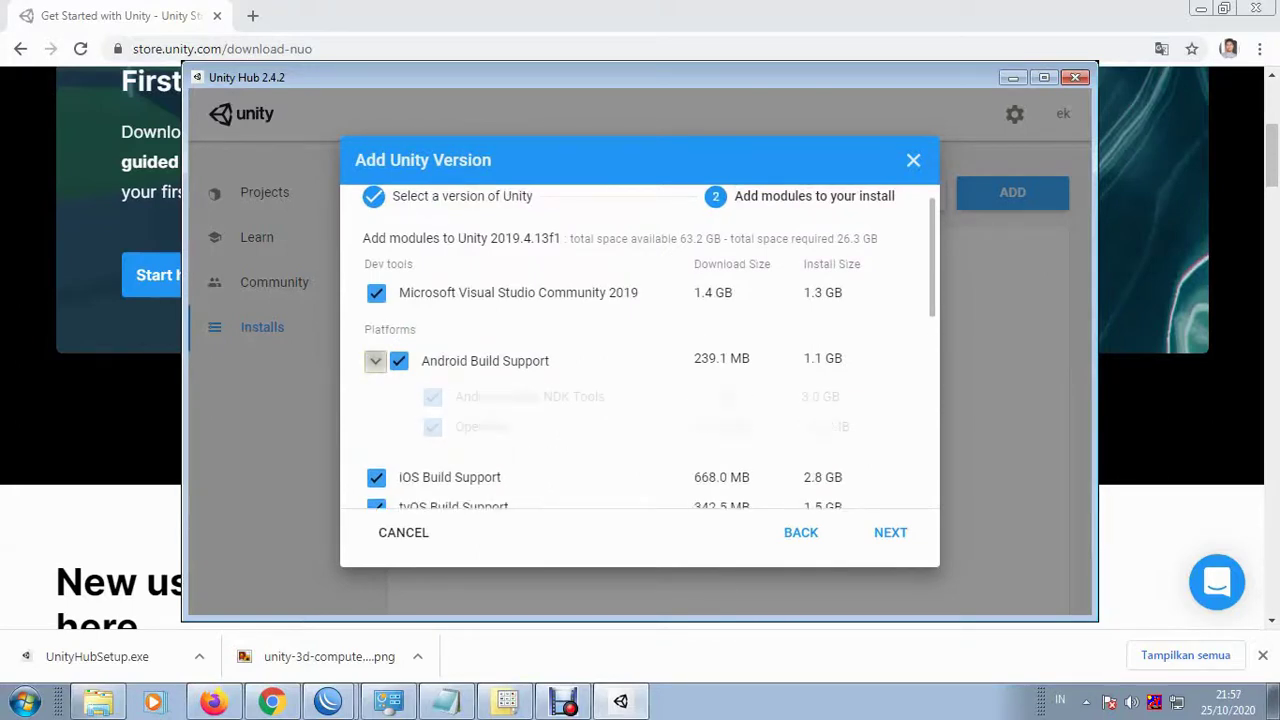
click(375, 361)
click(375, 361)
click(375, 361)
click(375, 361)
click(375, 361)
Untick iOS, tvOS and Lumin OS (Magic Leap) build support
scroll(375, 361, down, 1)
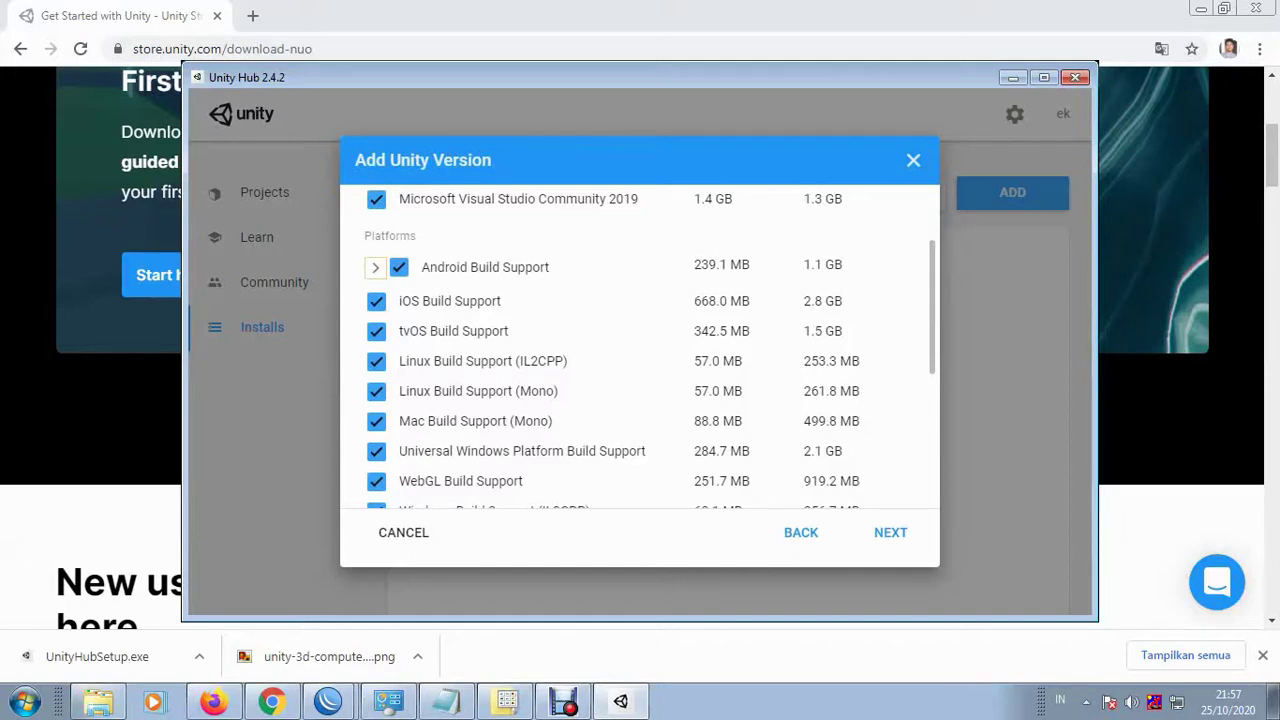
scroll(640, 350, up, 3)
scroll(640, 350, down, 4)
scroll(640, 350, up, 2)
scroll(648, 346, up, 2)
scroll(648, 346, down, 3)
click(376, 301)
click(376, 331)
scroll(640, 350, down, 1)
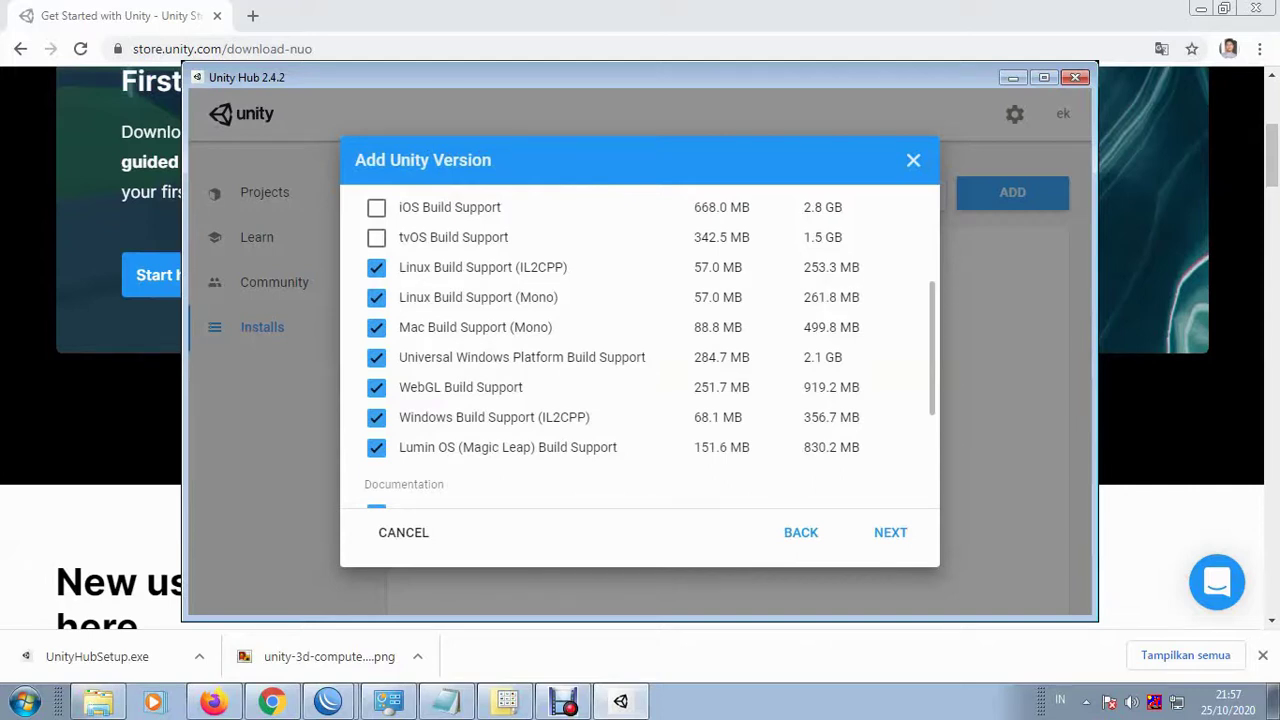
click(376, 447)
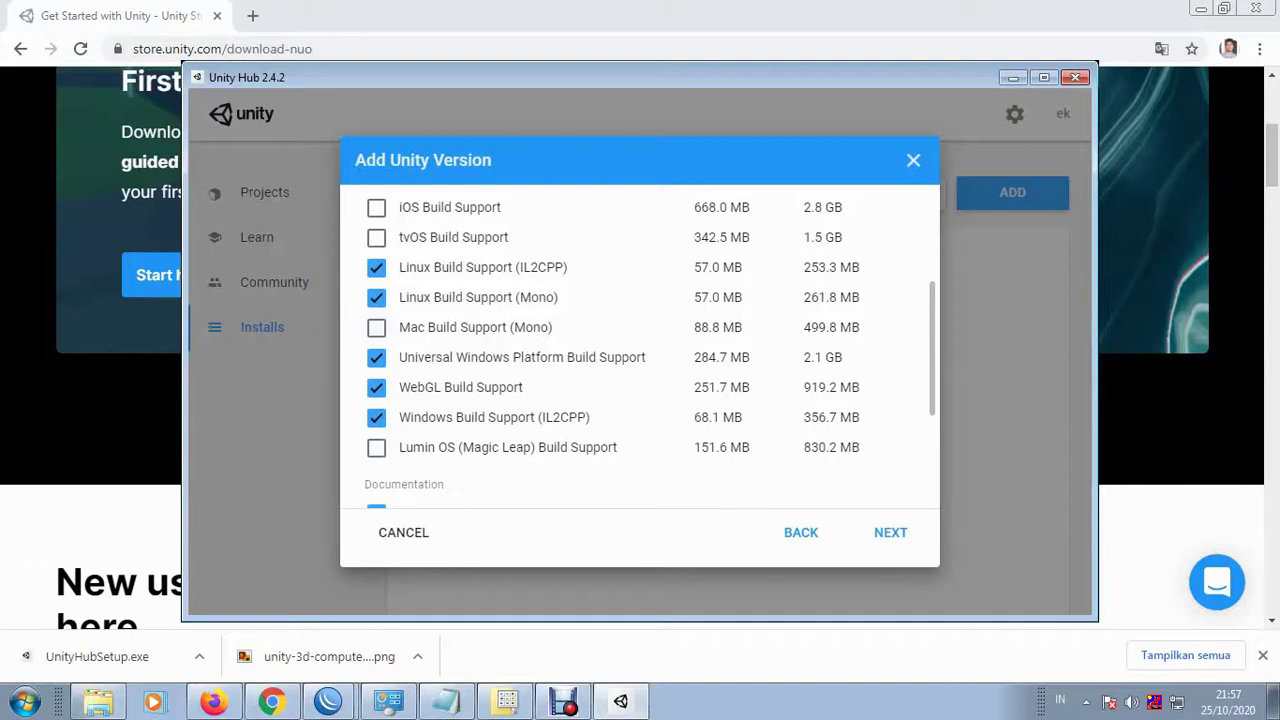
Uncheck Linux Build Support (Mono) and (IL2CPP), review the module list, and continue to the licences
click(376, 297)
click(376, 267)
scroll(648, 350, up, 2)
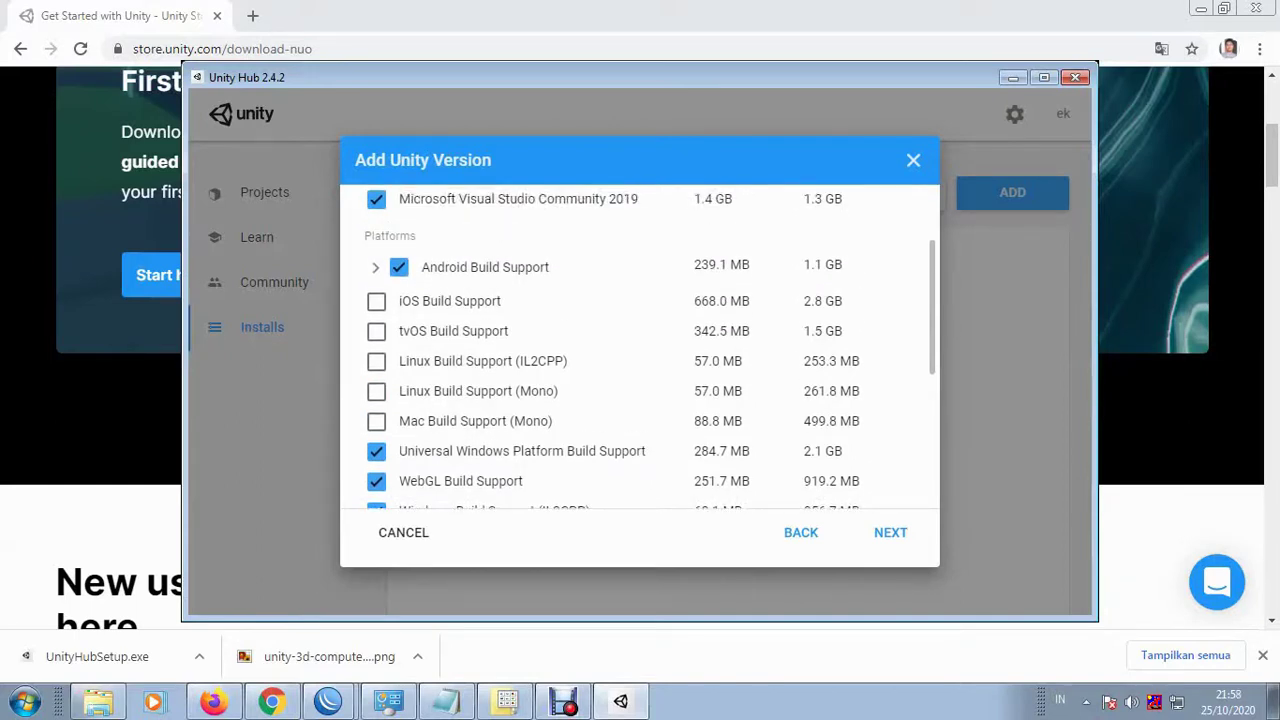
scroll(640, 350, up, 1)
scroll(640, 350, down, 6)
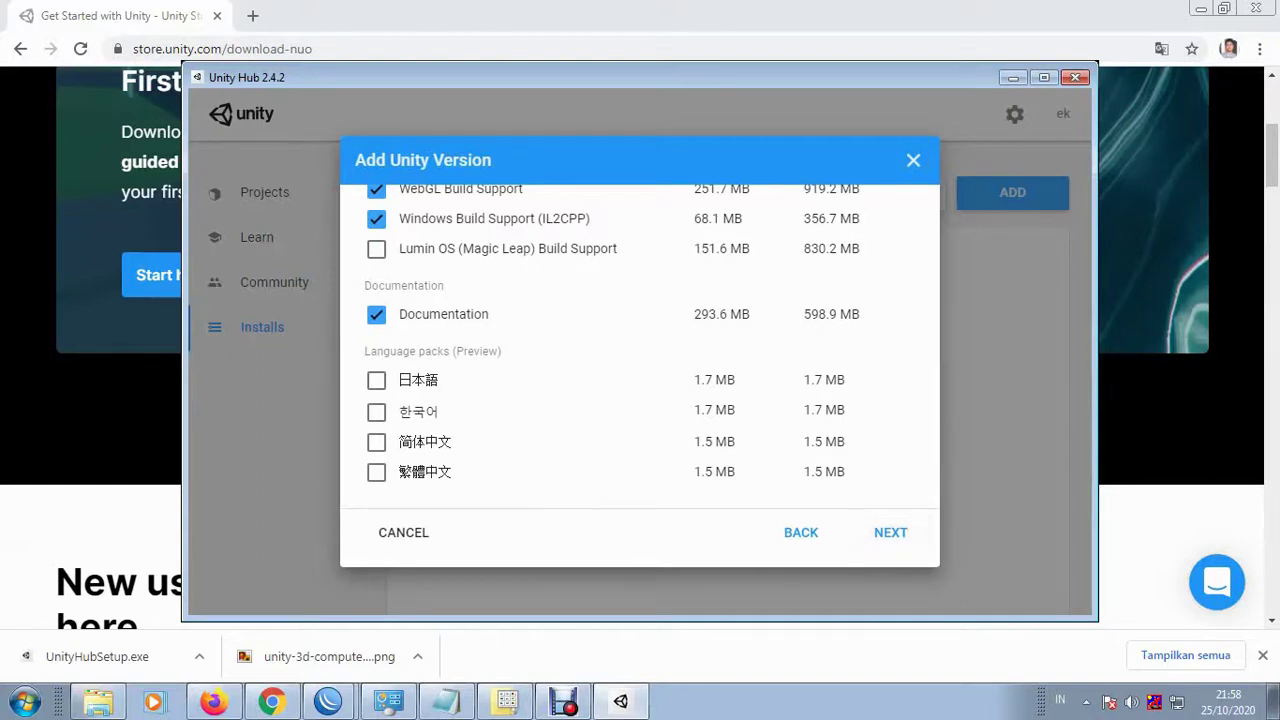
click(890, 532)
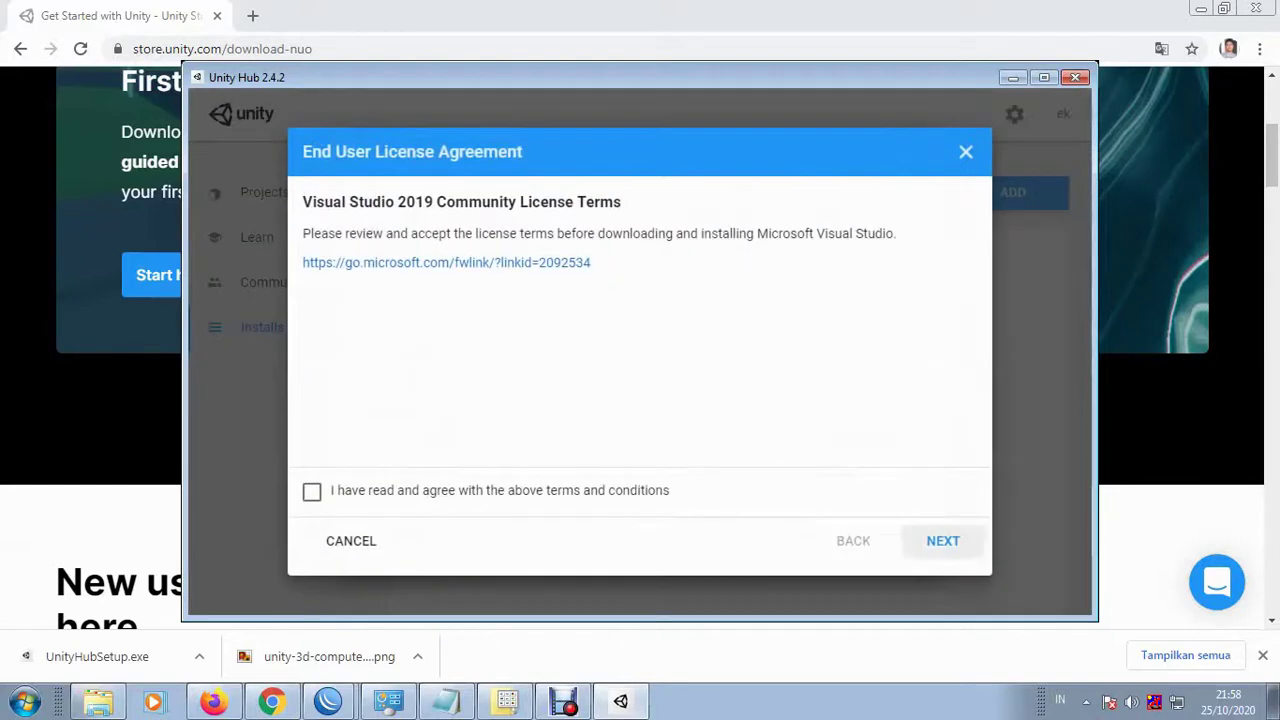
Accept the Visual Studio 2019 and Android SDK/NDK terms, install 2020.1.10f1, then minimize the Hub
click(312, 491)
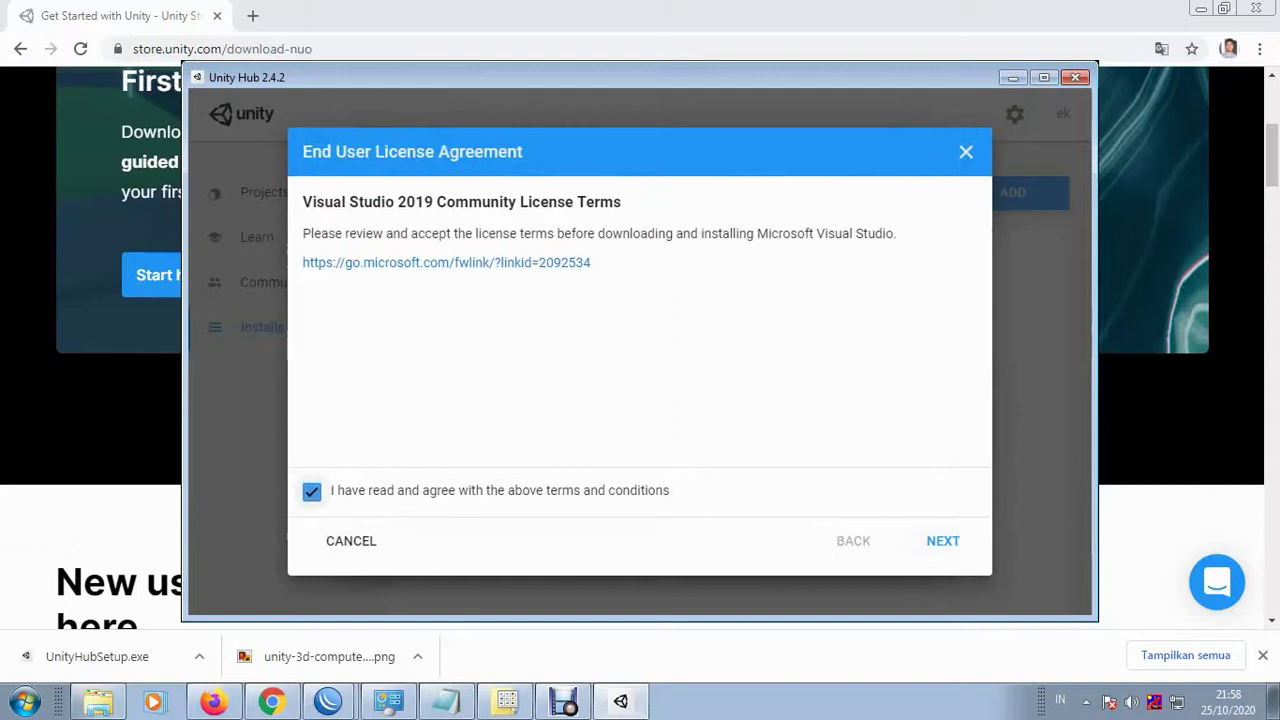
click(942, 540)
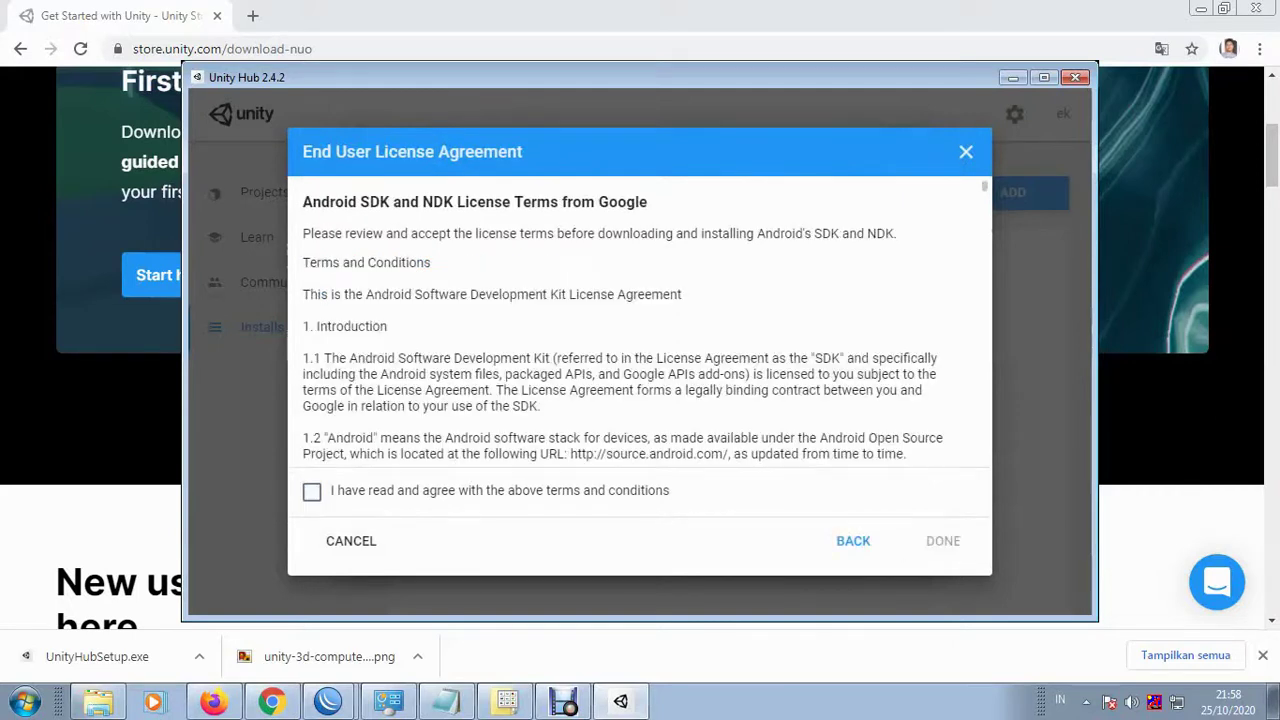
click(312, 491)
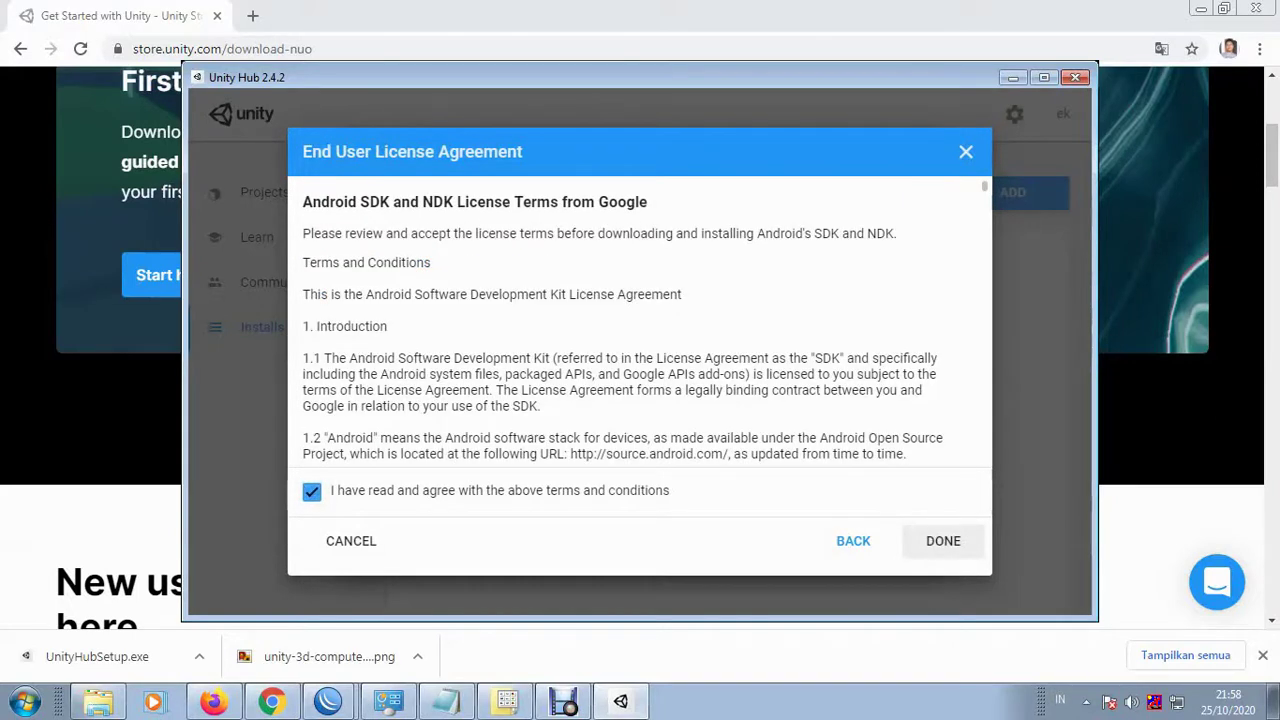
click(942, 540)
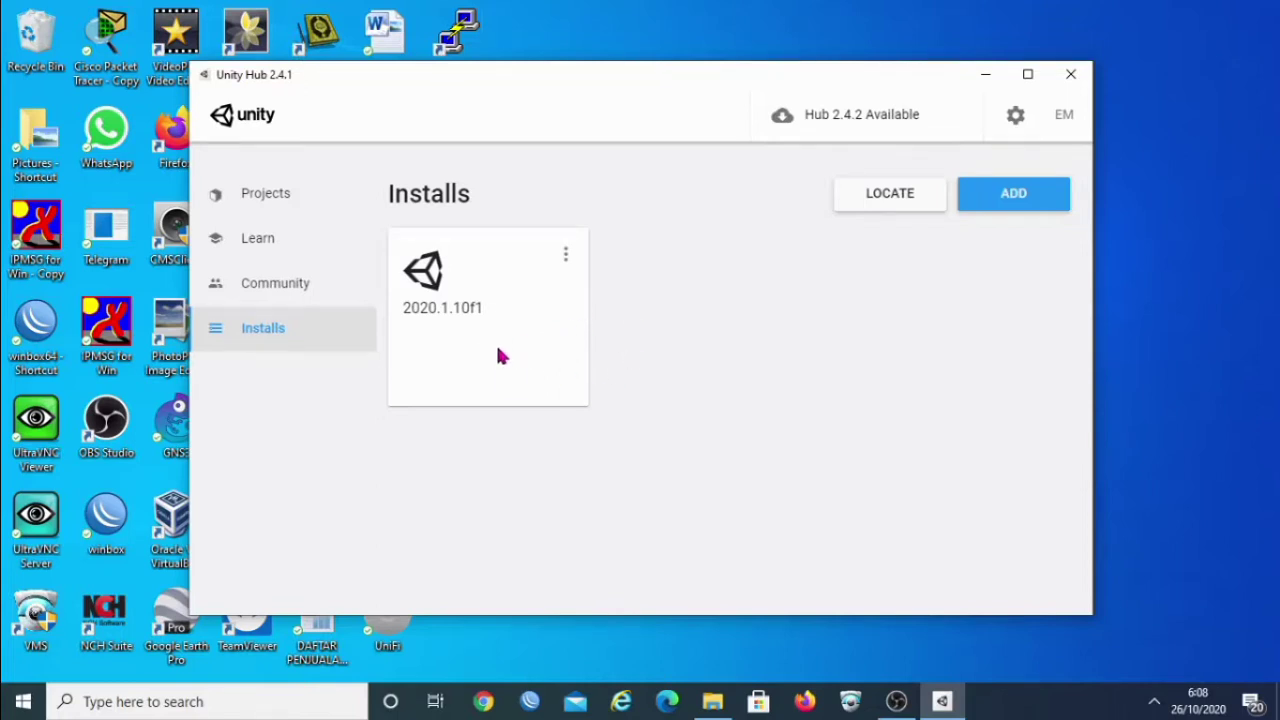
click(983, 77)
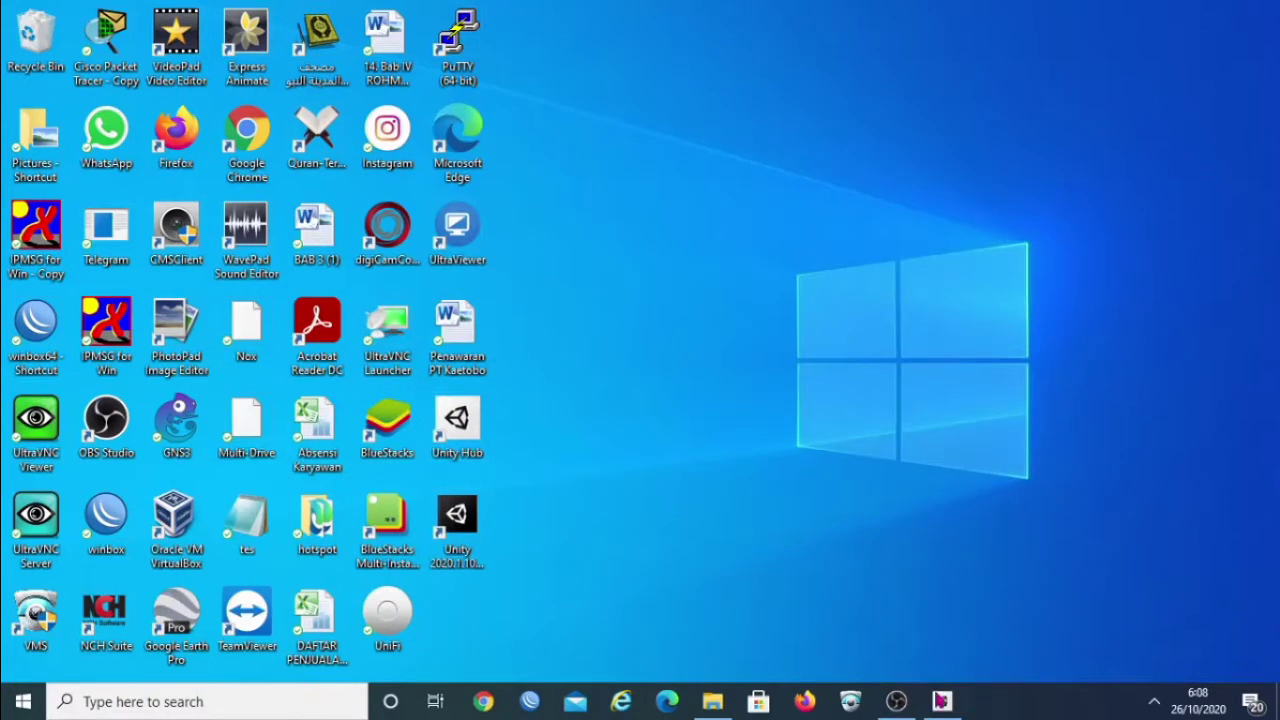
Restore Unity Hub, view the still-empty Projects list, and start a new project
click(941, 701)
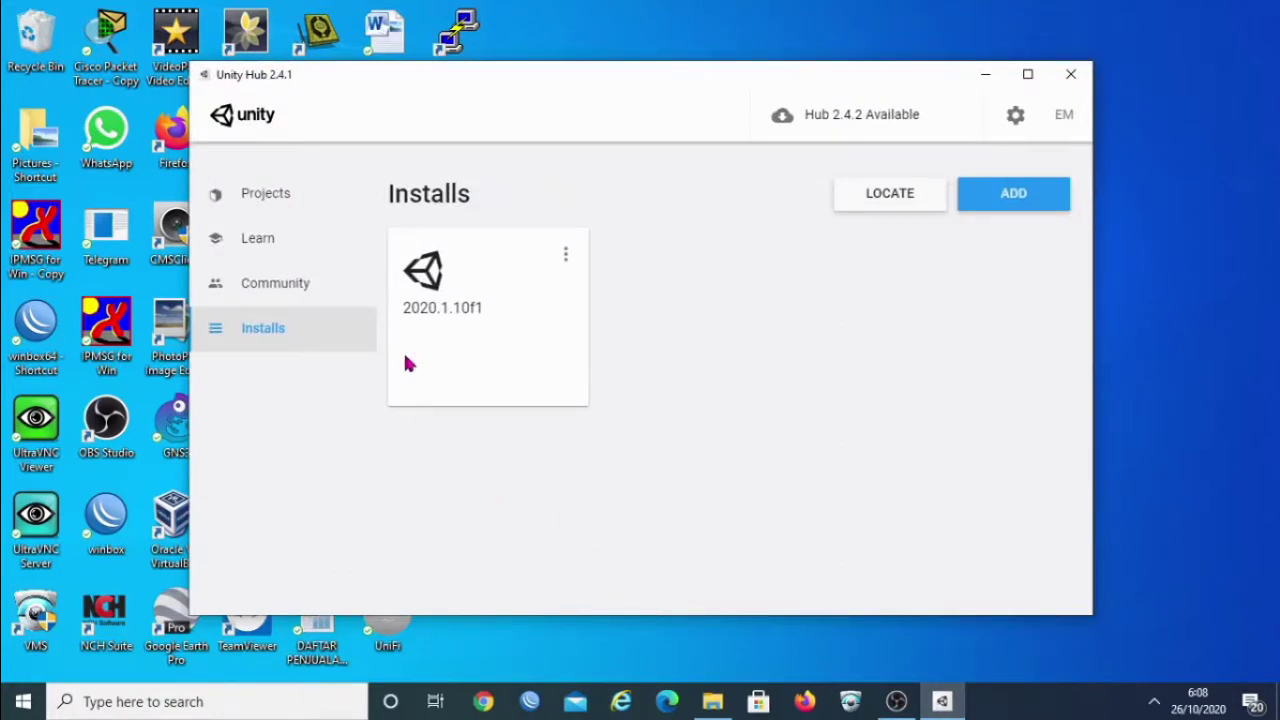
click(268, 198)
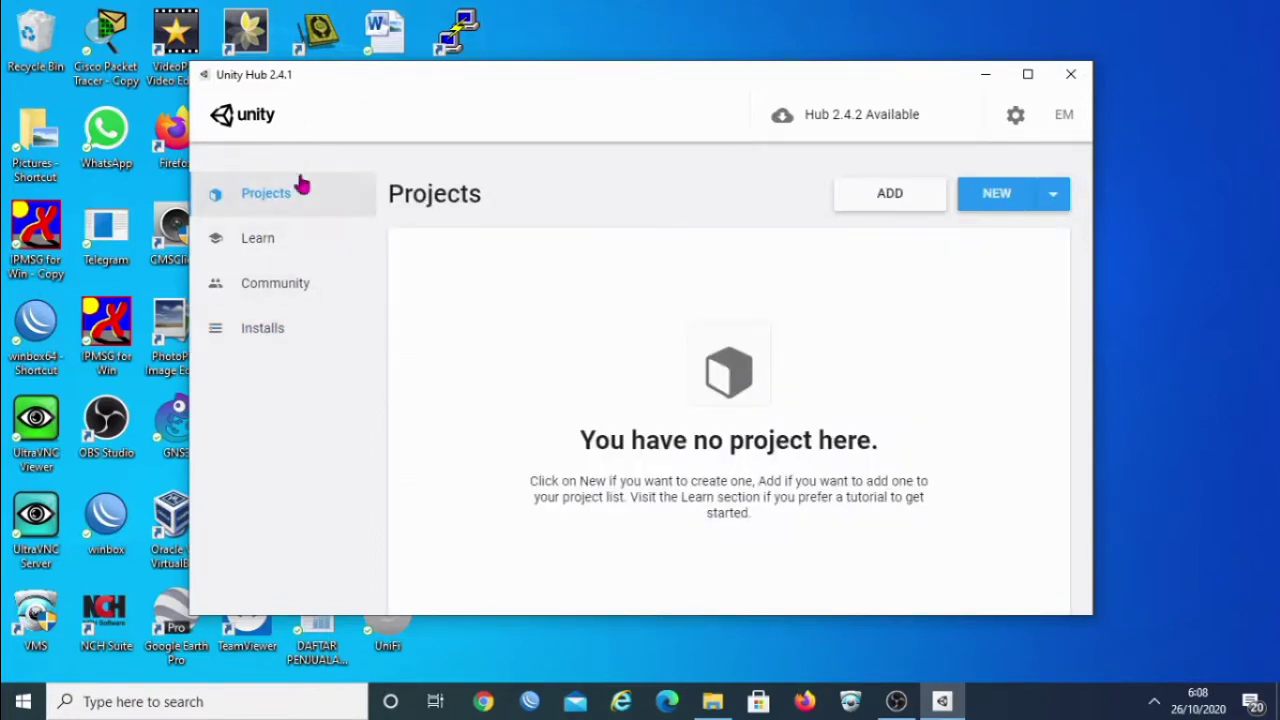
click(1013, 205)
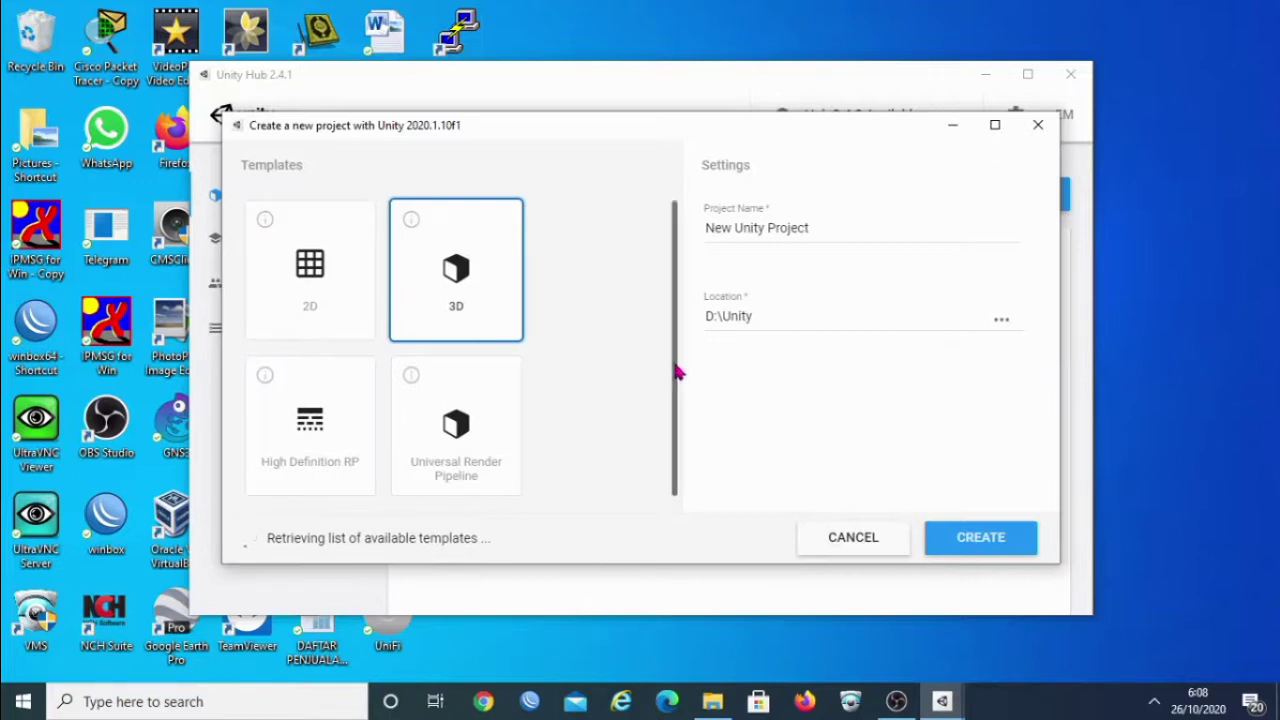
Select the 2D template after viewing its description, and clear the default Project Name
scroll(671, 400, down, 1)
scroll(668, 405, up, 1)
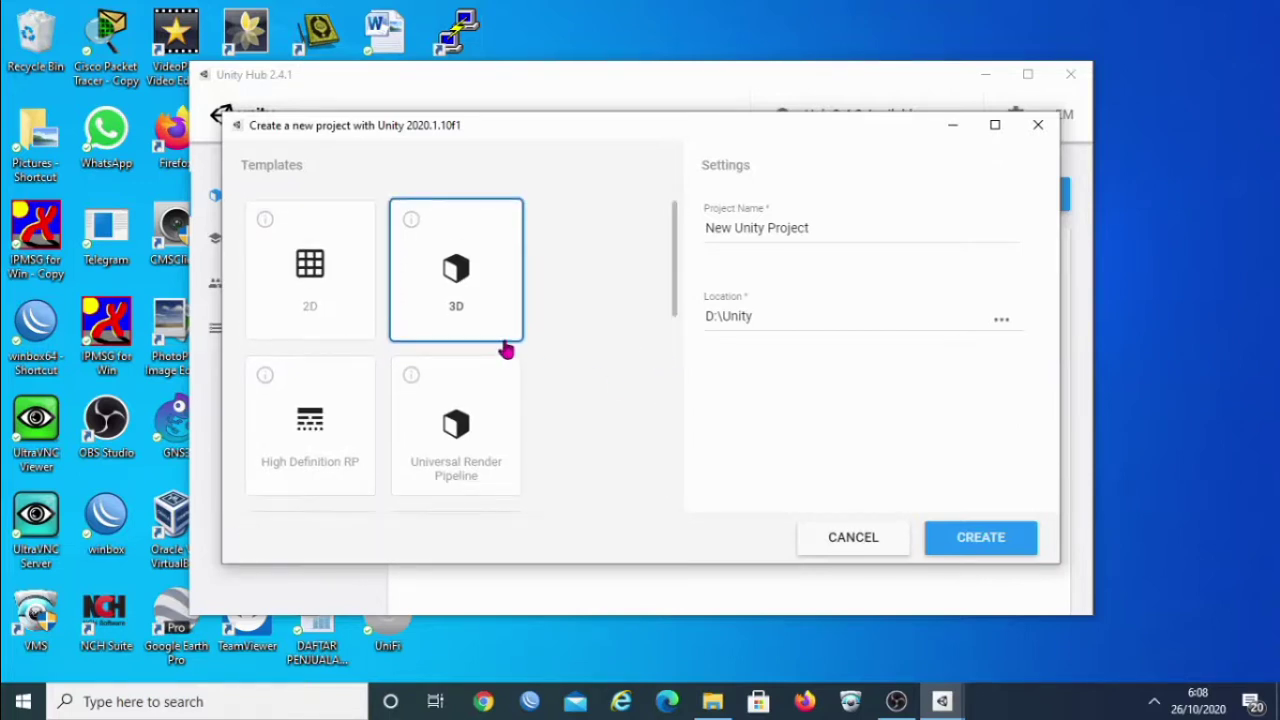
click(320, 271)
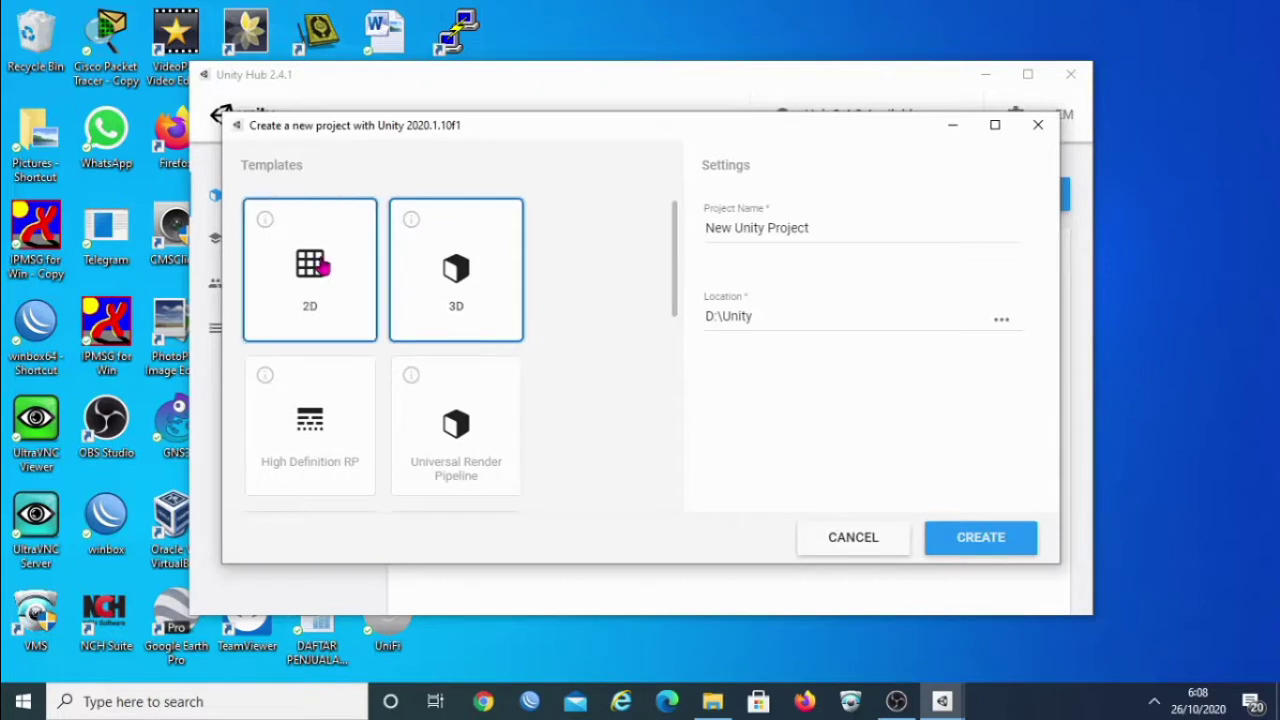
click(266, 222)
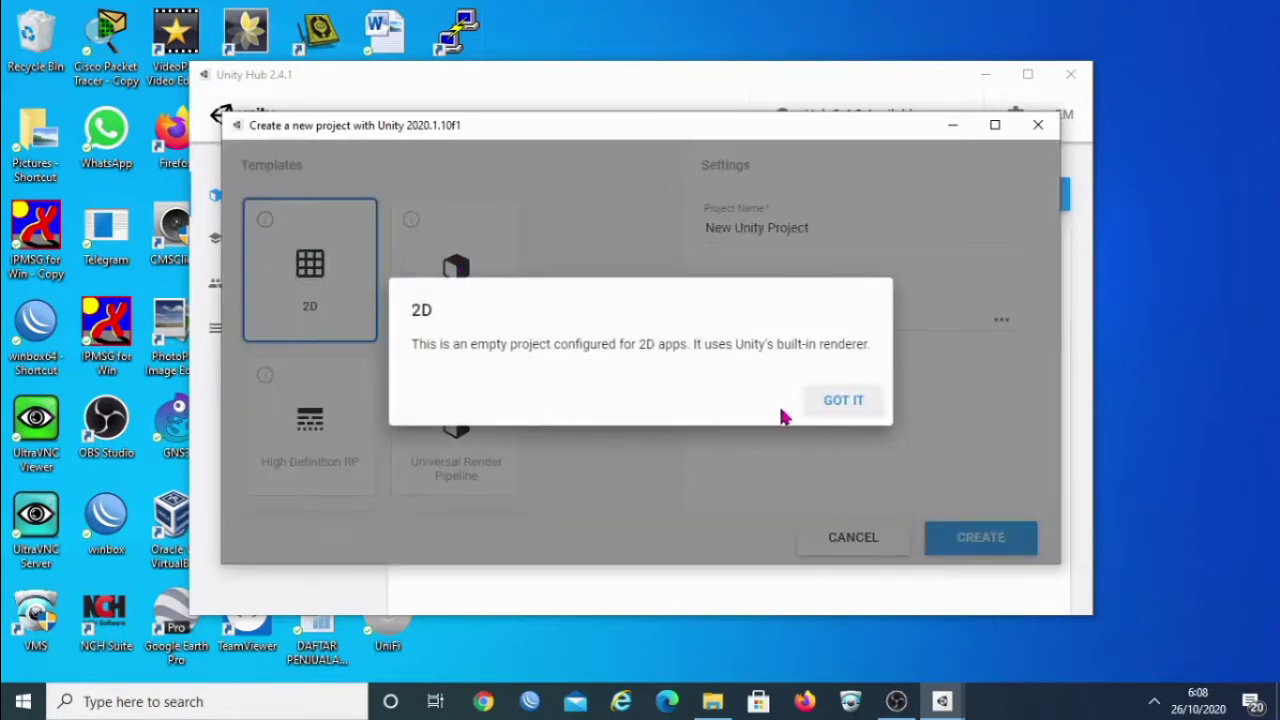
click(852, 405)
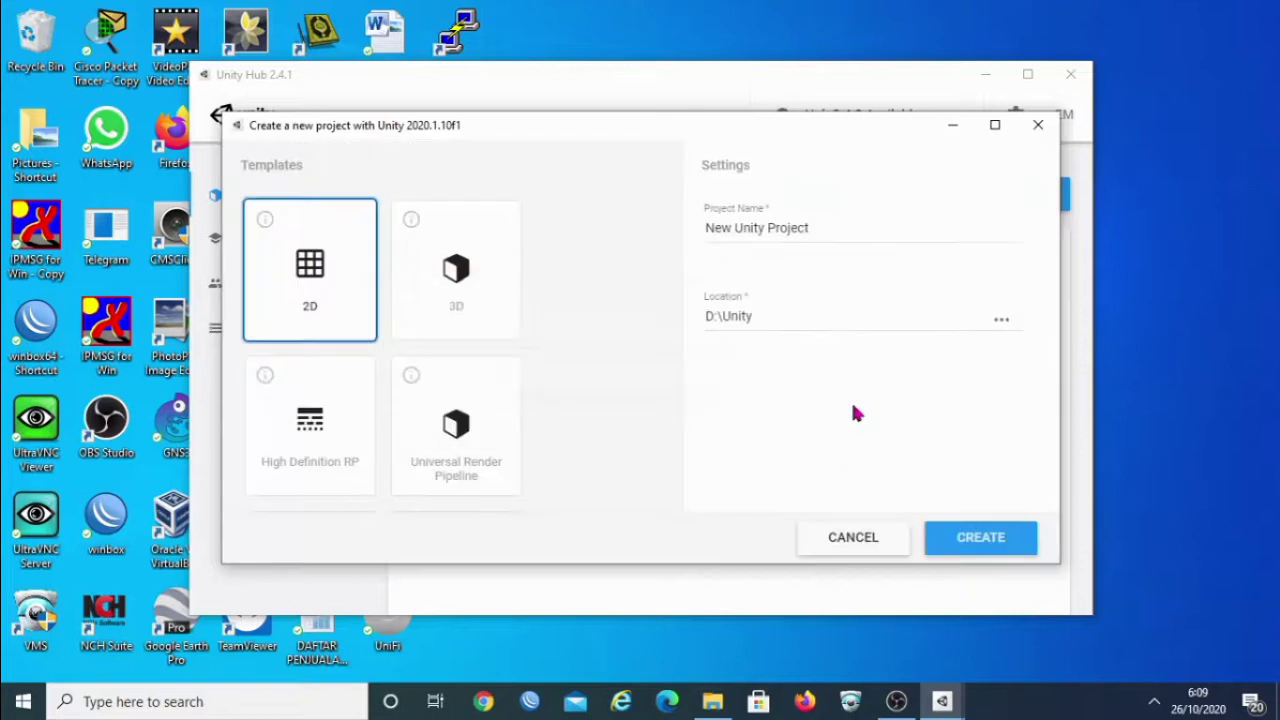
click(443, 240)
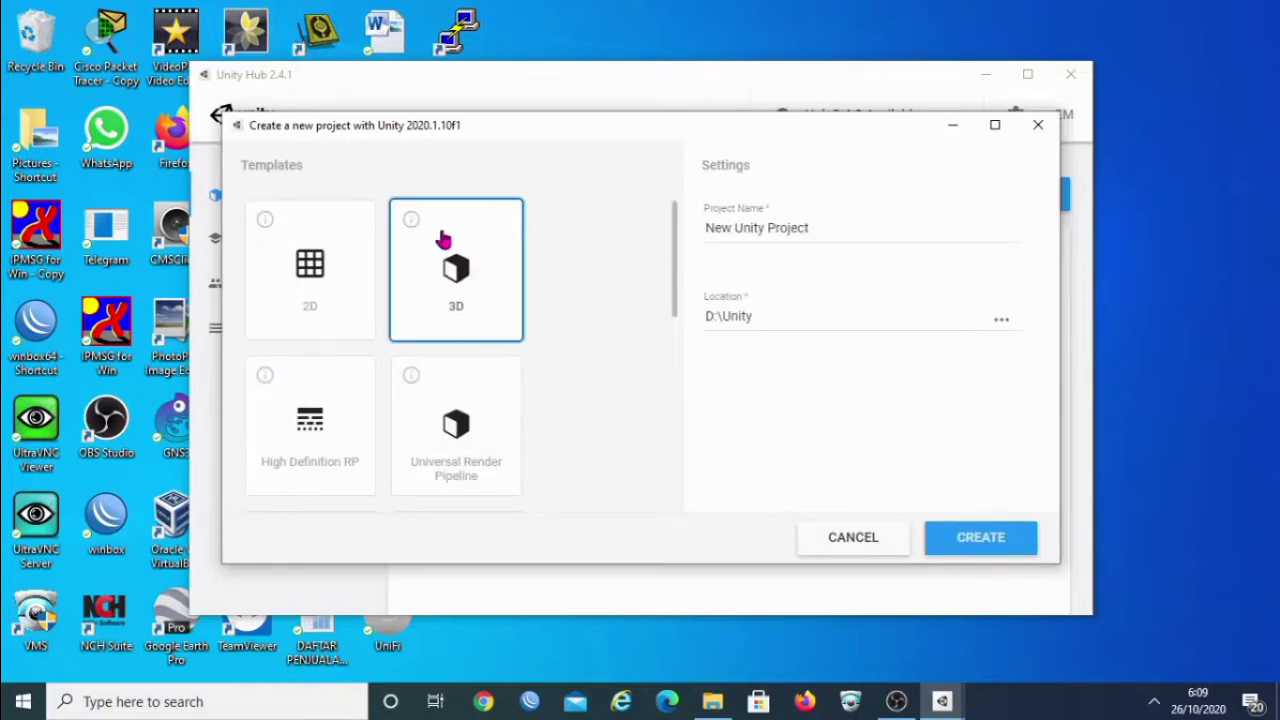
click(347, 248)
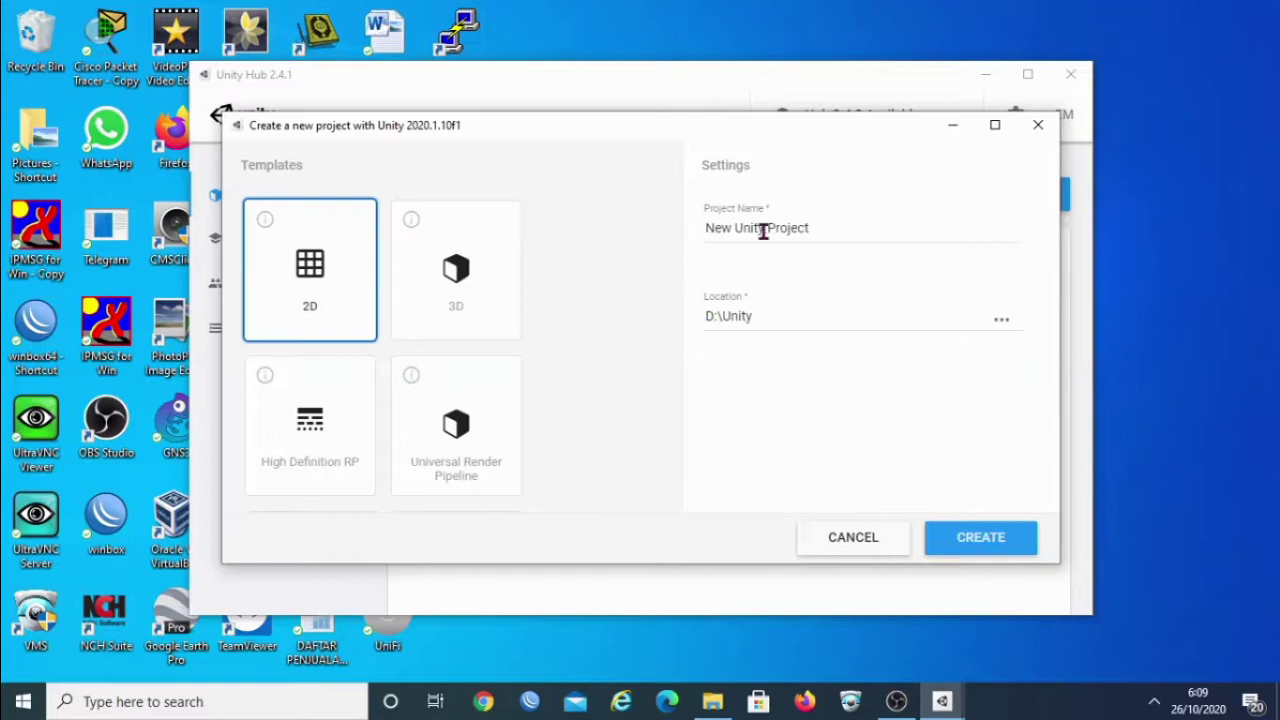
click(808, 231)
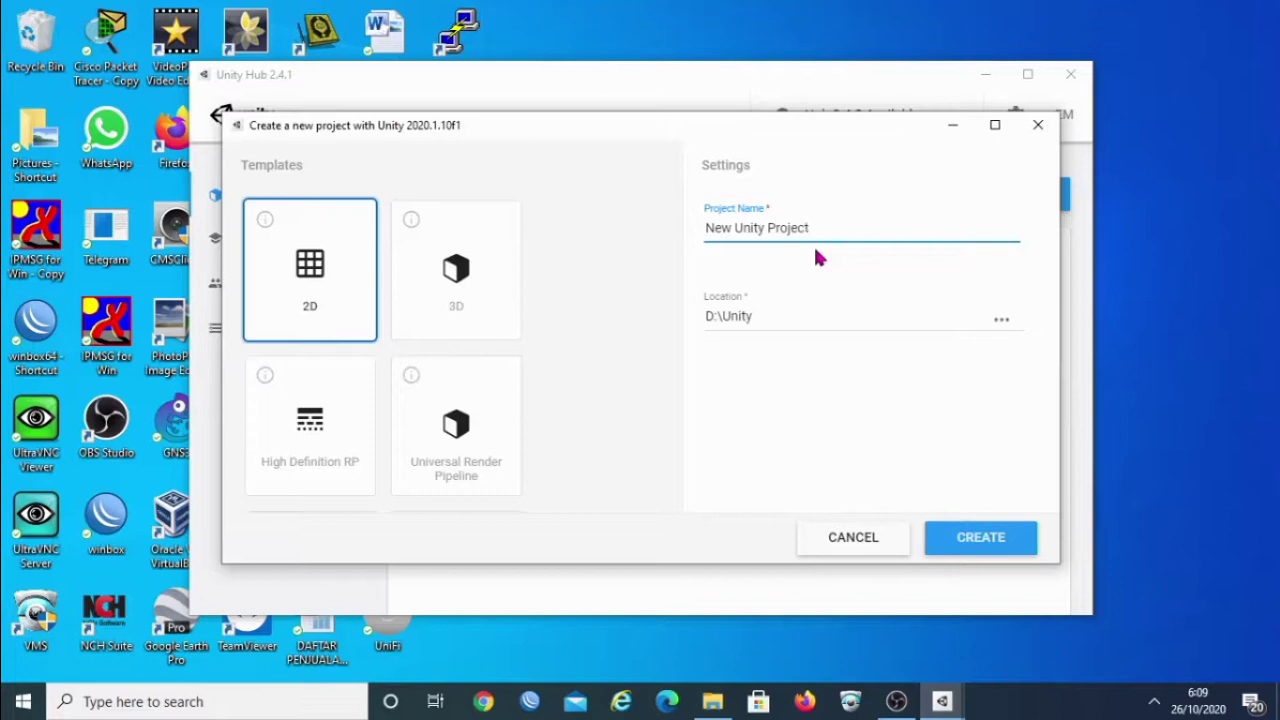
key(BackSpace)
Name the 2D project belajarPemrogramanGame01 and create it in D:\Unity
key(BackSpace)
key(BackSpace)
key(BackSpace)
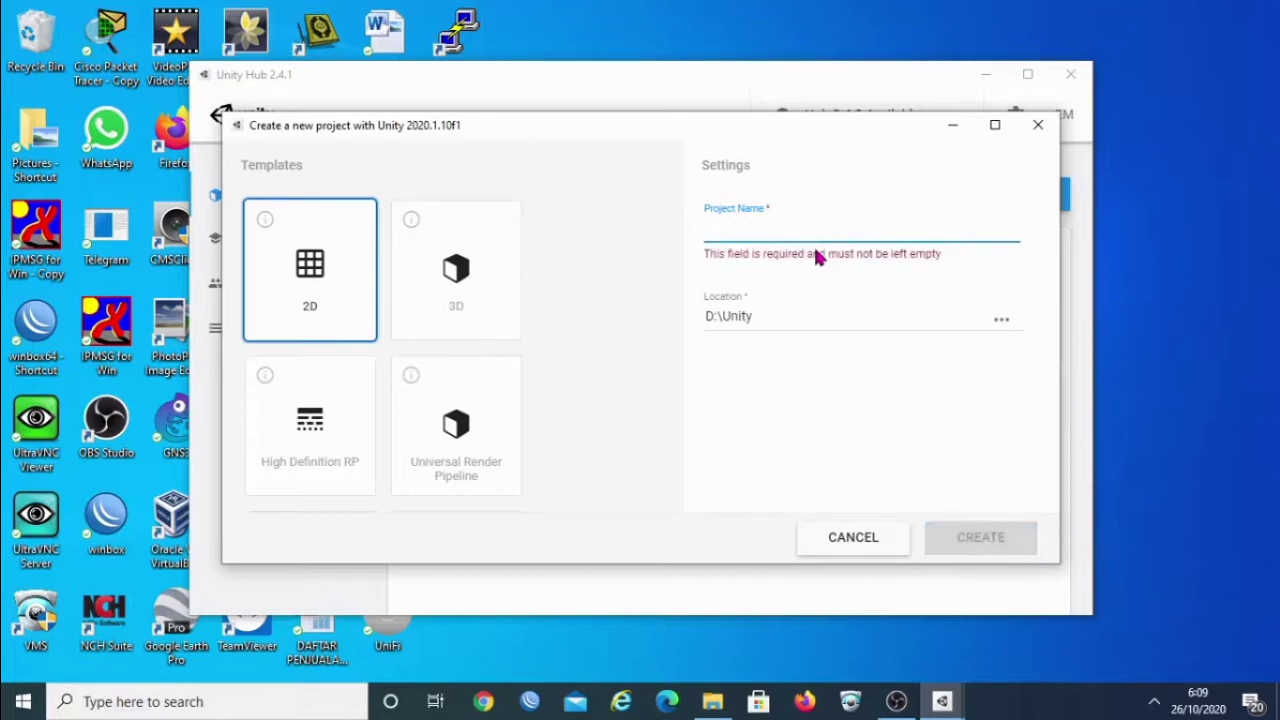
text(belajar)
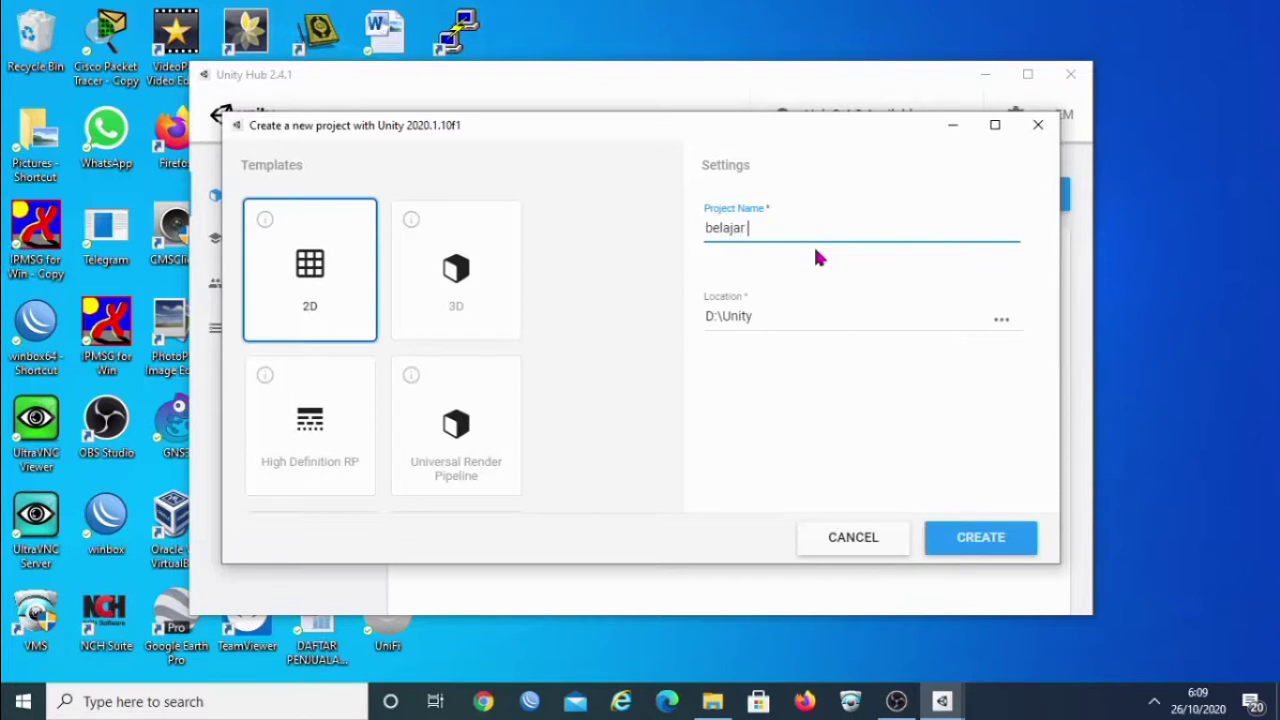
text(Pemrograman)
text(Game01)
text(0)
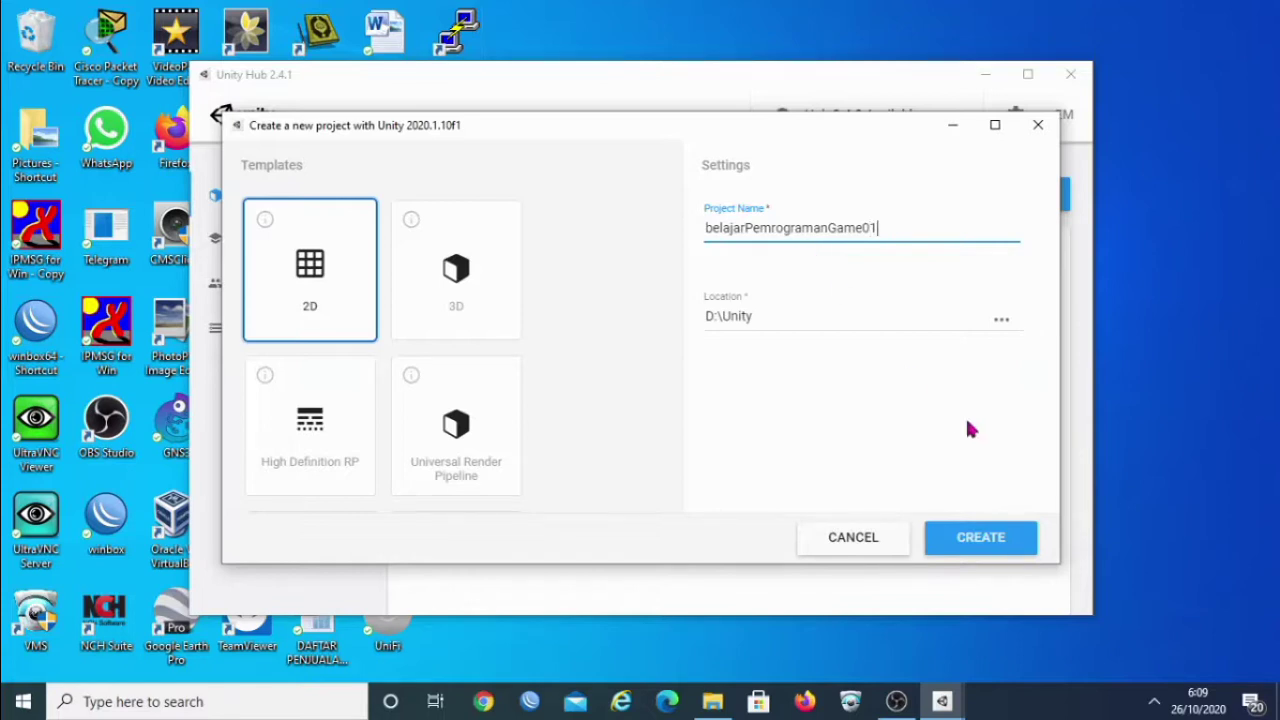
click(980, 540)
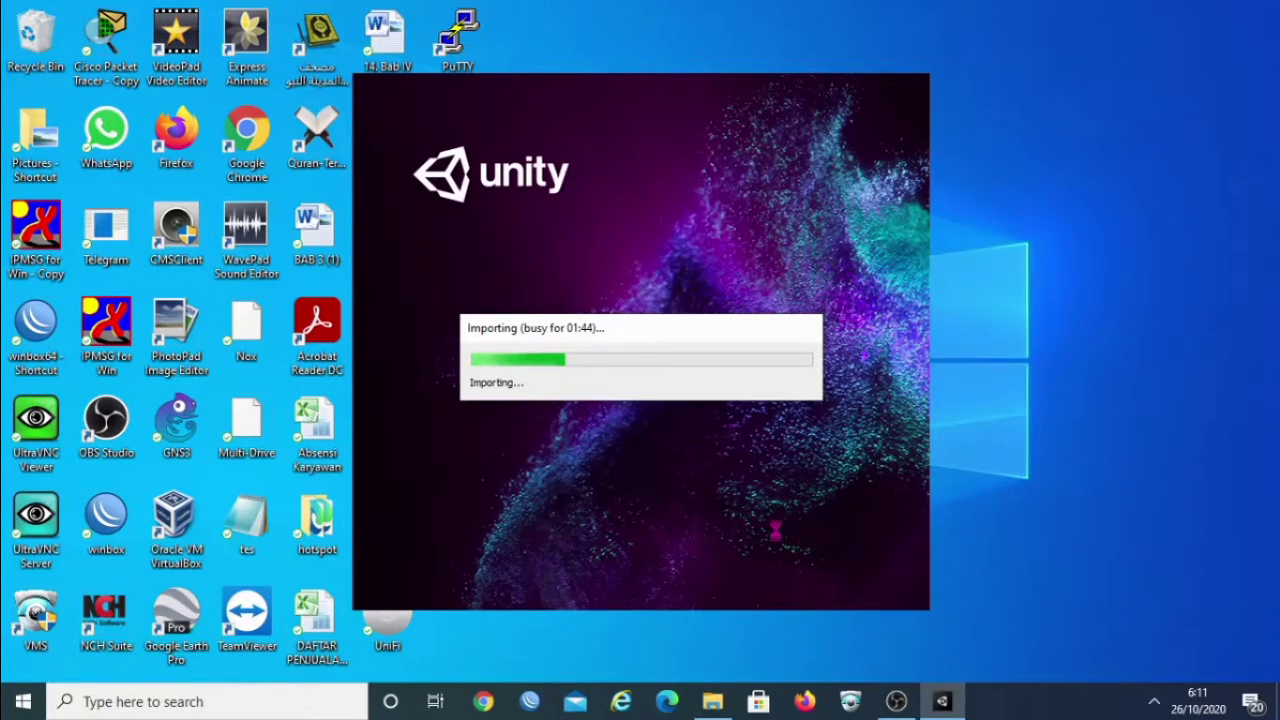
Bring Unity Hub up from the system tray, then minimize it to reveal the editor on SampleScene
click(1156, 702)
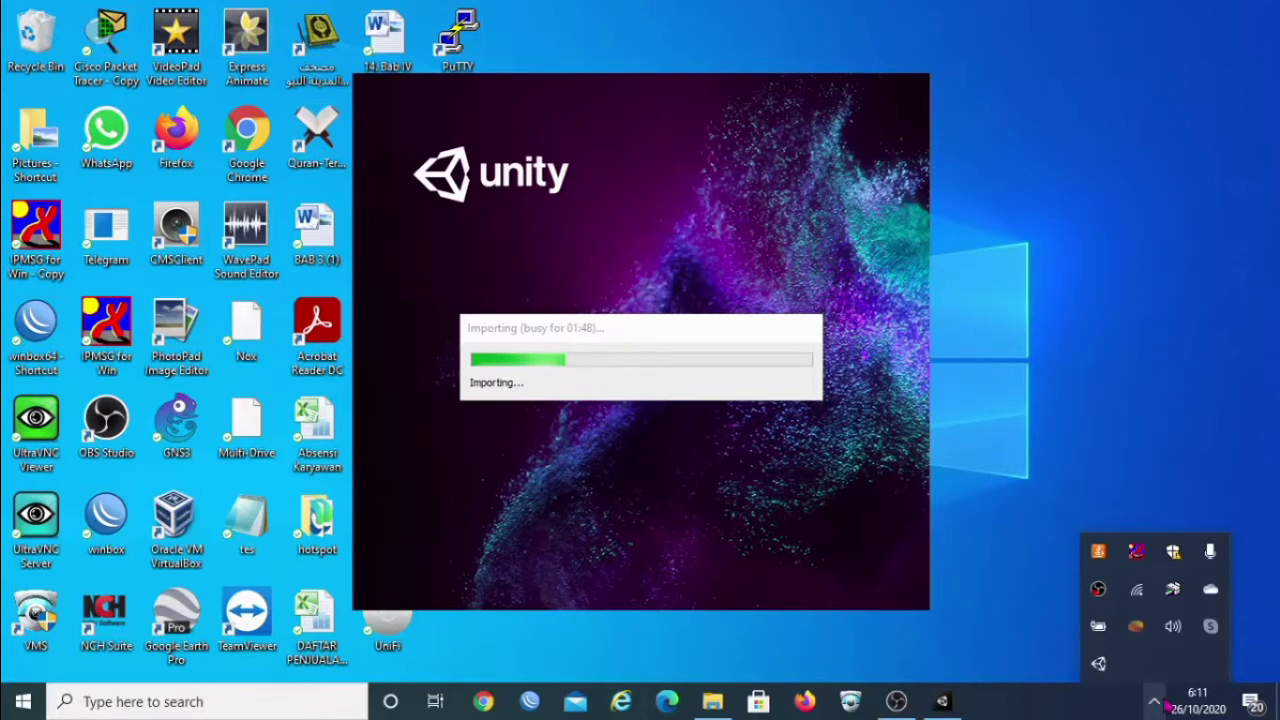
click(943, 703)
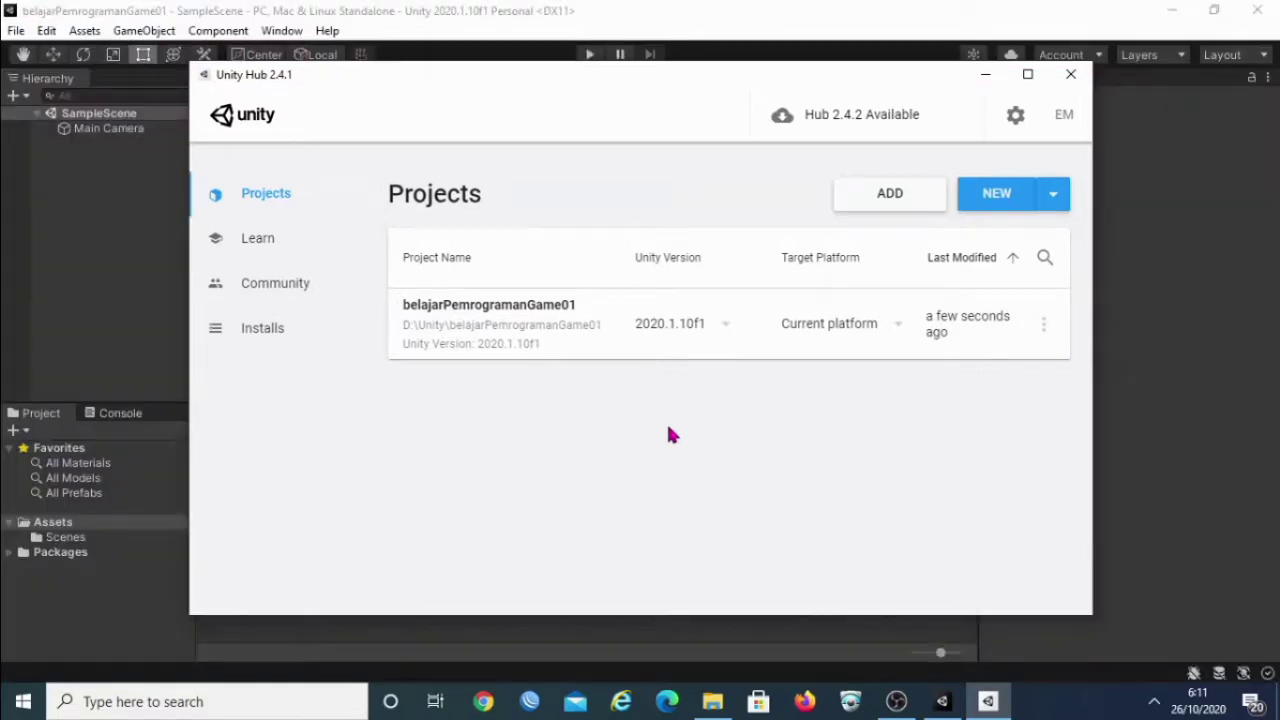
click(974, 72)
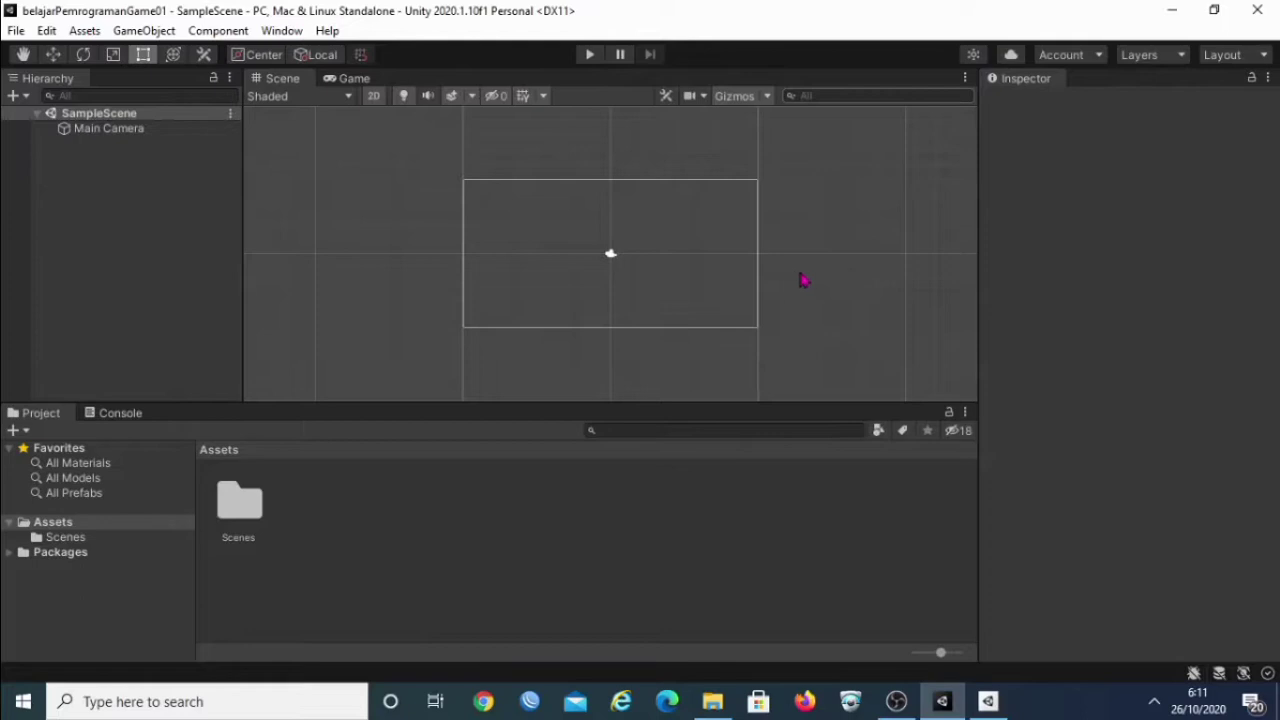